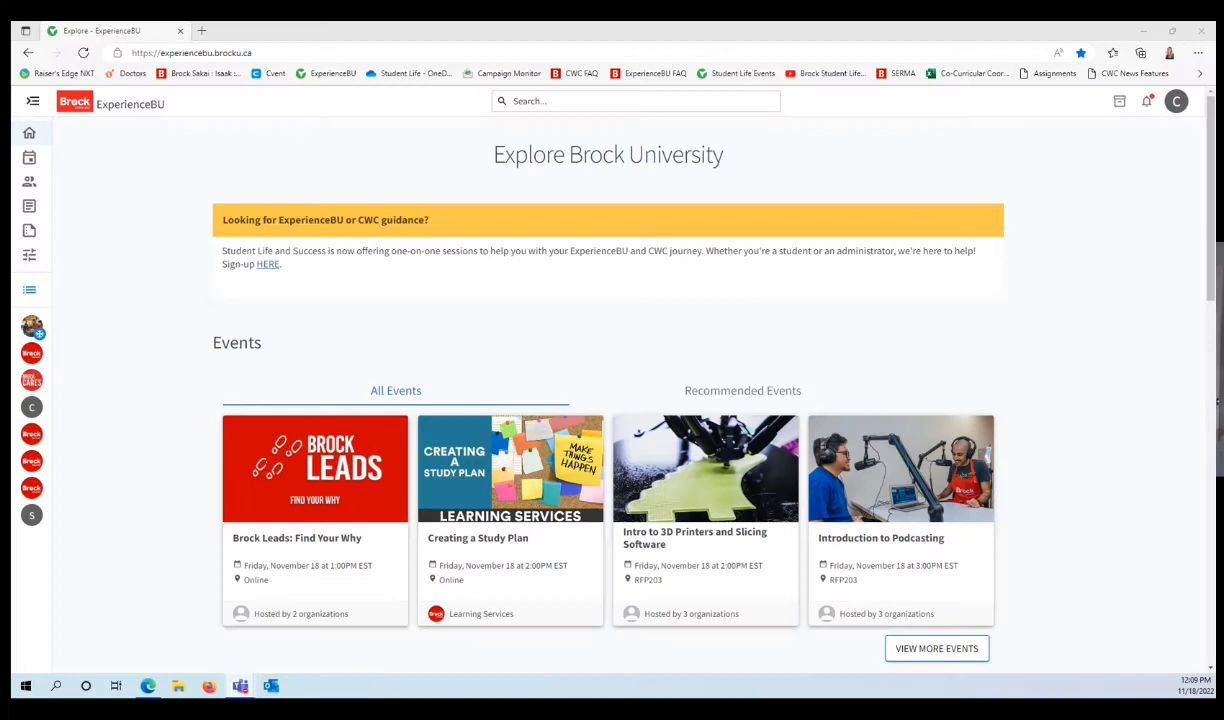
Step: Open the events management page of the first organization under My Organizations and start creating a new event
{"action": "left_click", "coordinate": [31, 104]}
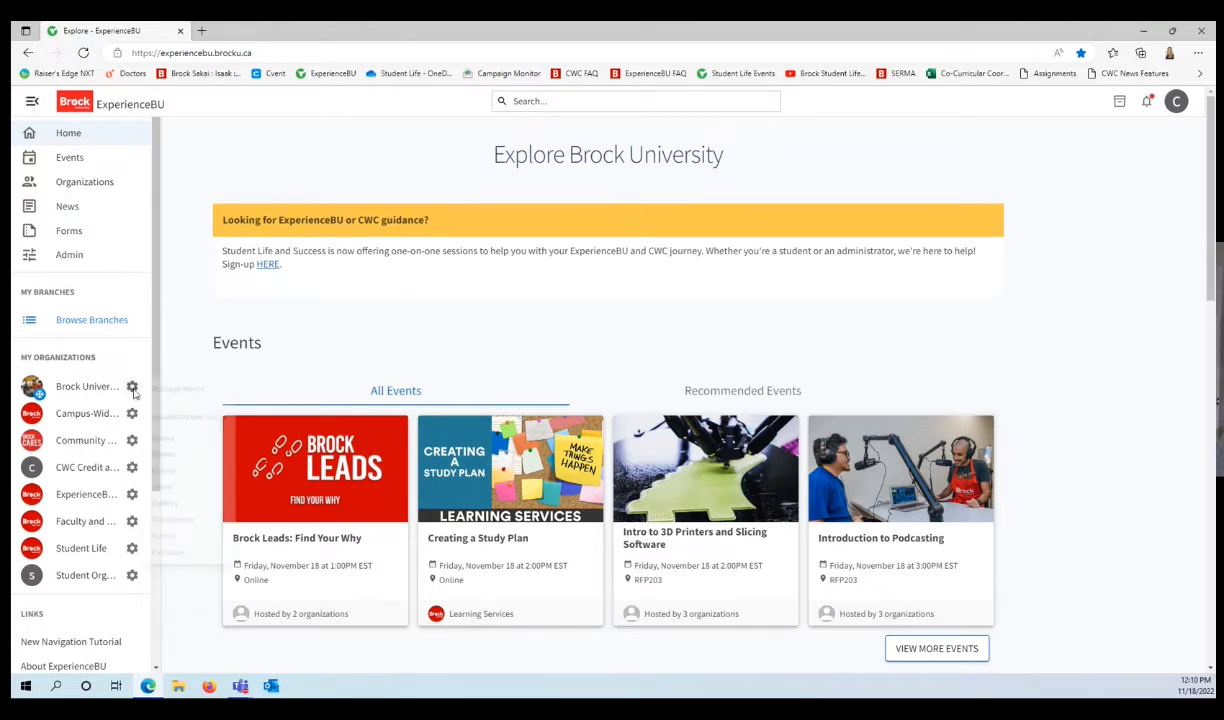
{"action": "left_click", "coordinate": [132, 388]}
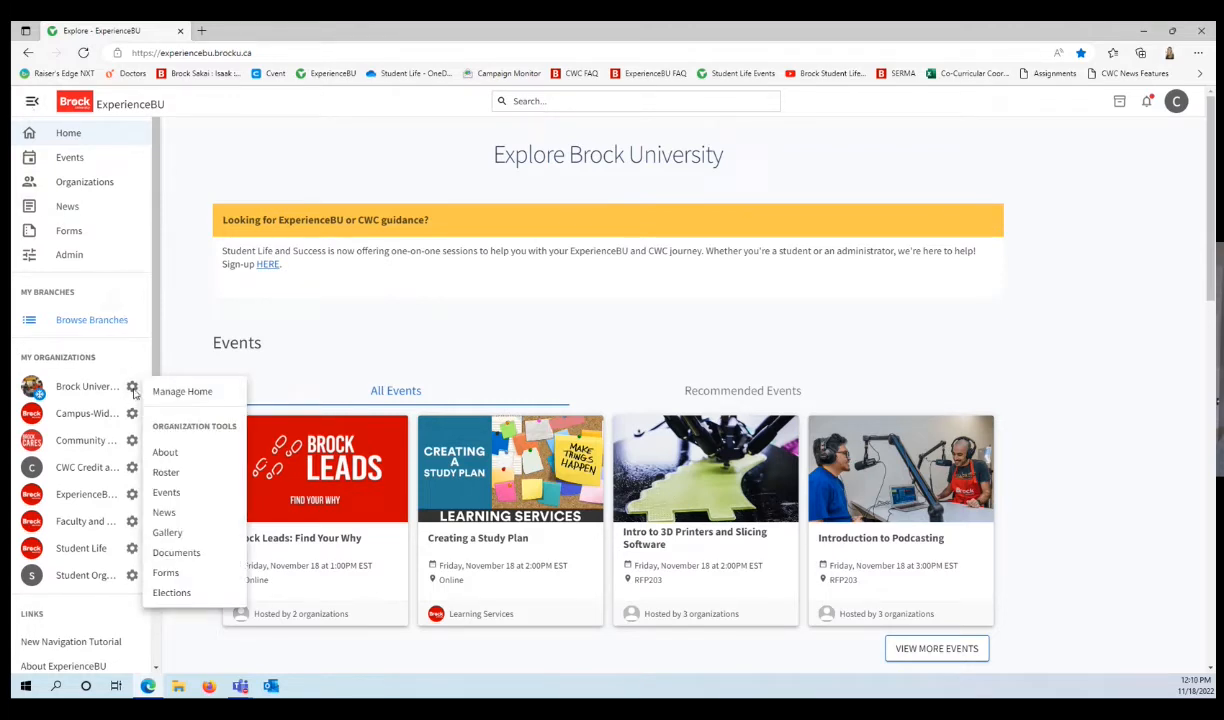
{"action": "left_click", "coordinate": [167, 493]}
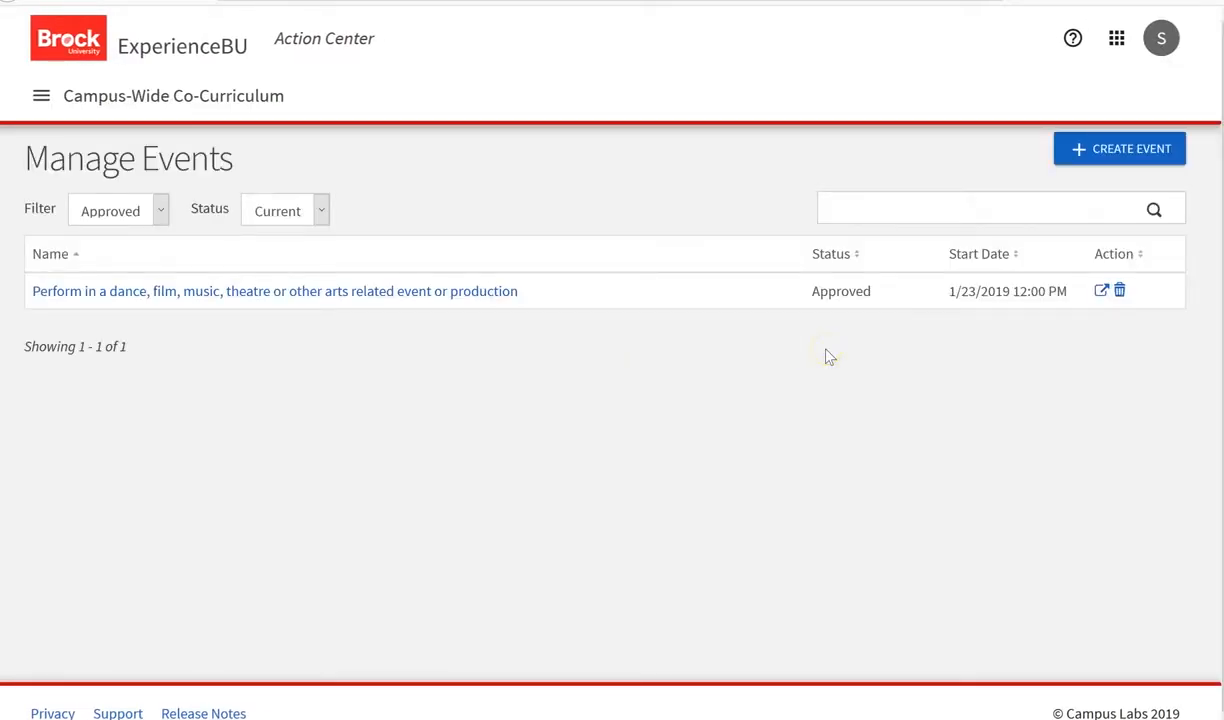
{"action": "left_click", "coordinate": [1153, 149]}
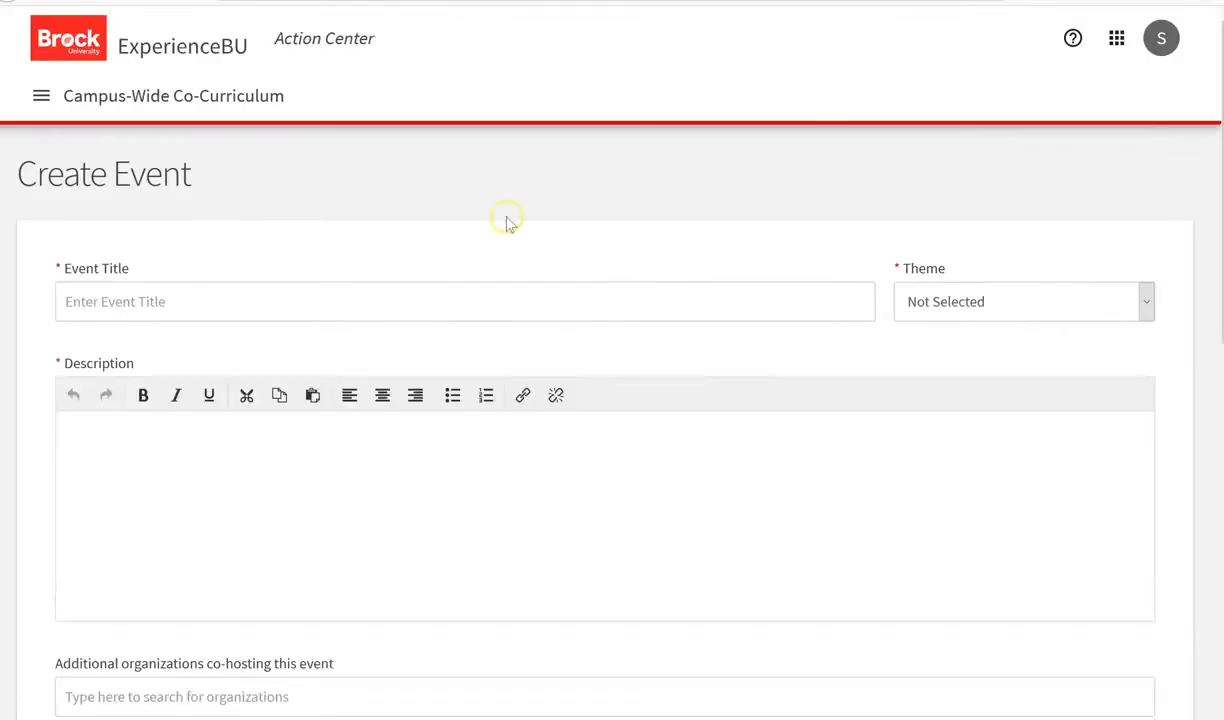
Step: Title the event "Test" and set its theme to Arts & Music
{"action": "left_click", "coordinate": [453, 301]}
{"action": "type", "text": "Test"}
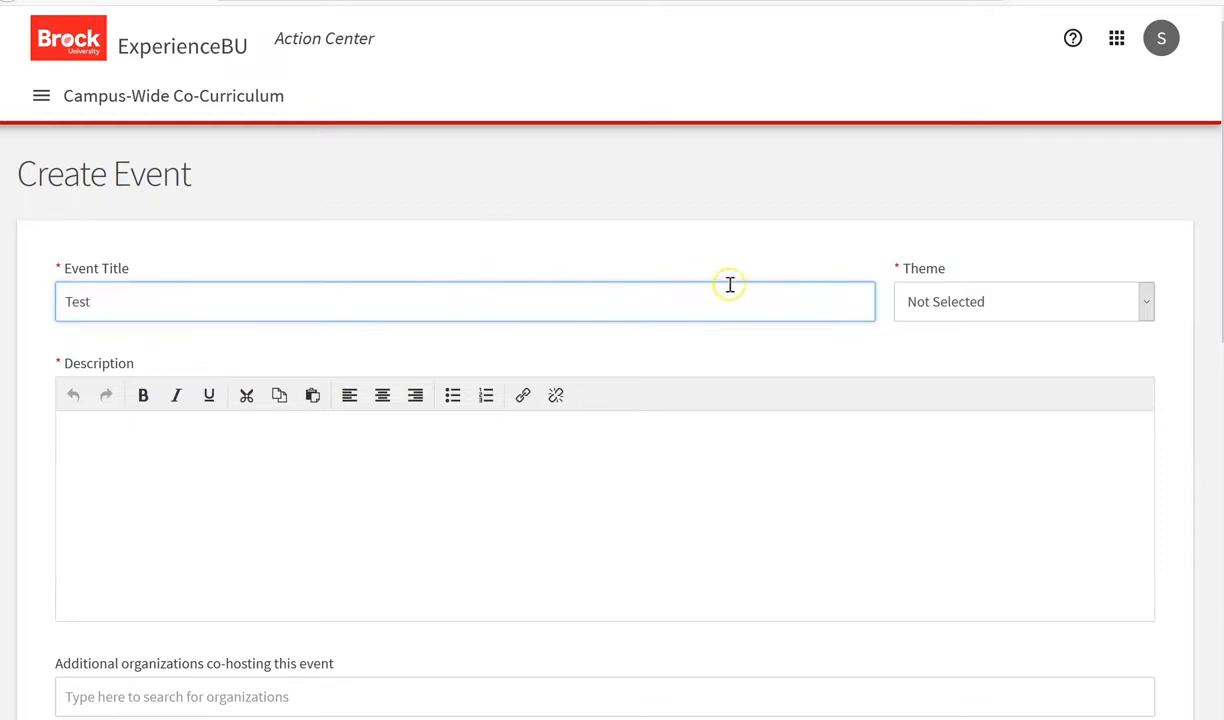
{"action": "left_click", "coordinate": [921, 303]}
{"action": "left_click", "coordinate": [932, 366]}
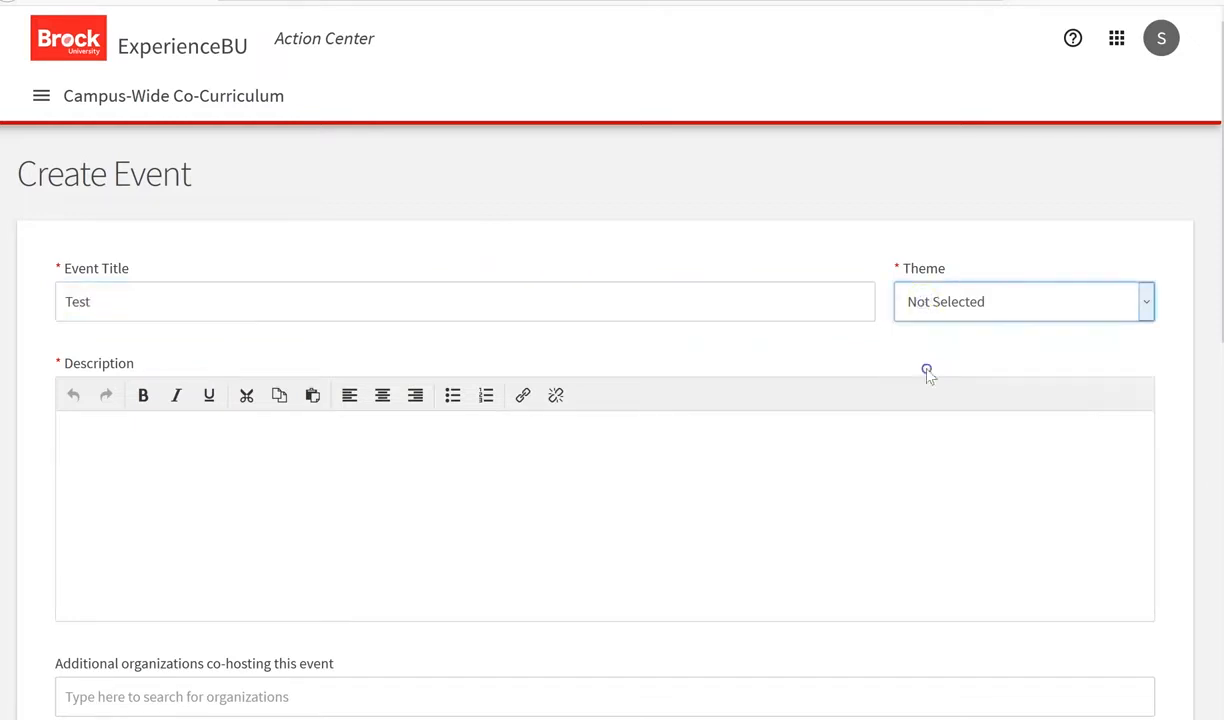
Step: Enter "Describe your event here." as the event description
{"action": "left_click", "coordinate": [625, 492]}
{"action": "type", "text": "De"}
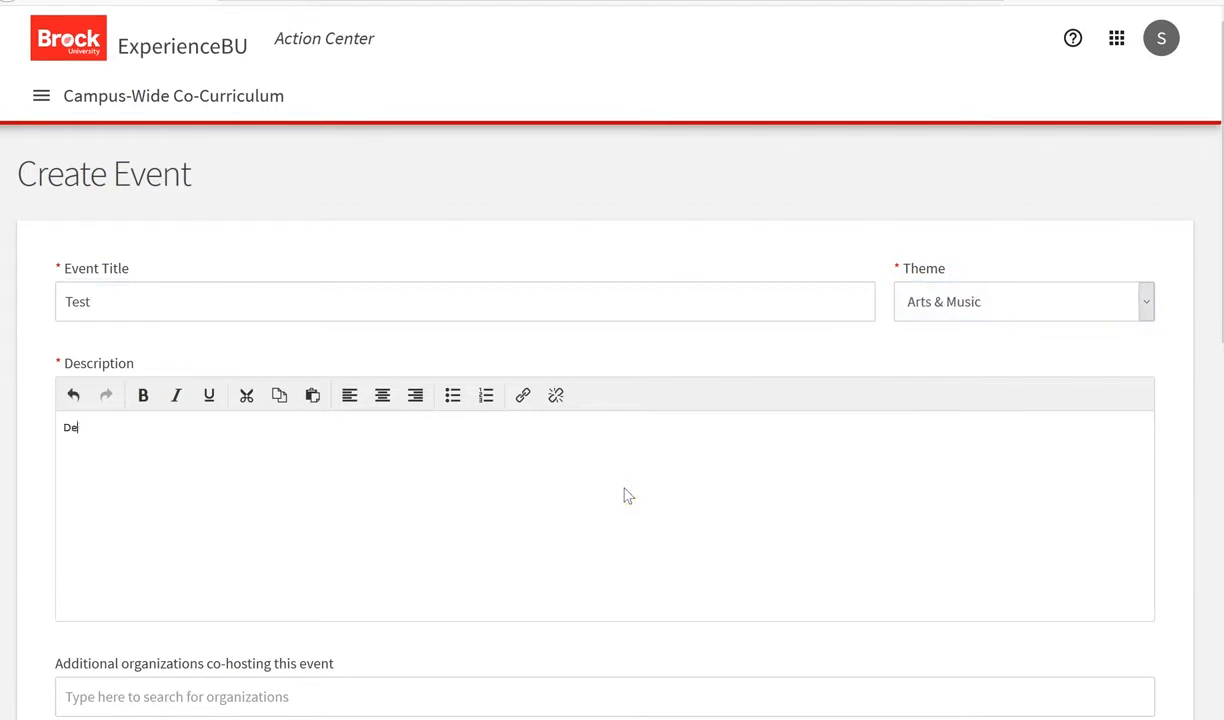
{"action": "type", "text": "scribe your event here."}
{"action": "left_click", "coordinate": [655, 445]}
Step: Add Student Life and Community Experience as a co-hosting organization and remove it again
{"action": "scroll", "coordinate": [655, 445], "scroll_direction": "down", "scroll_amount": 5}
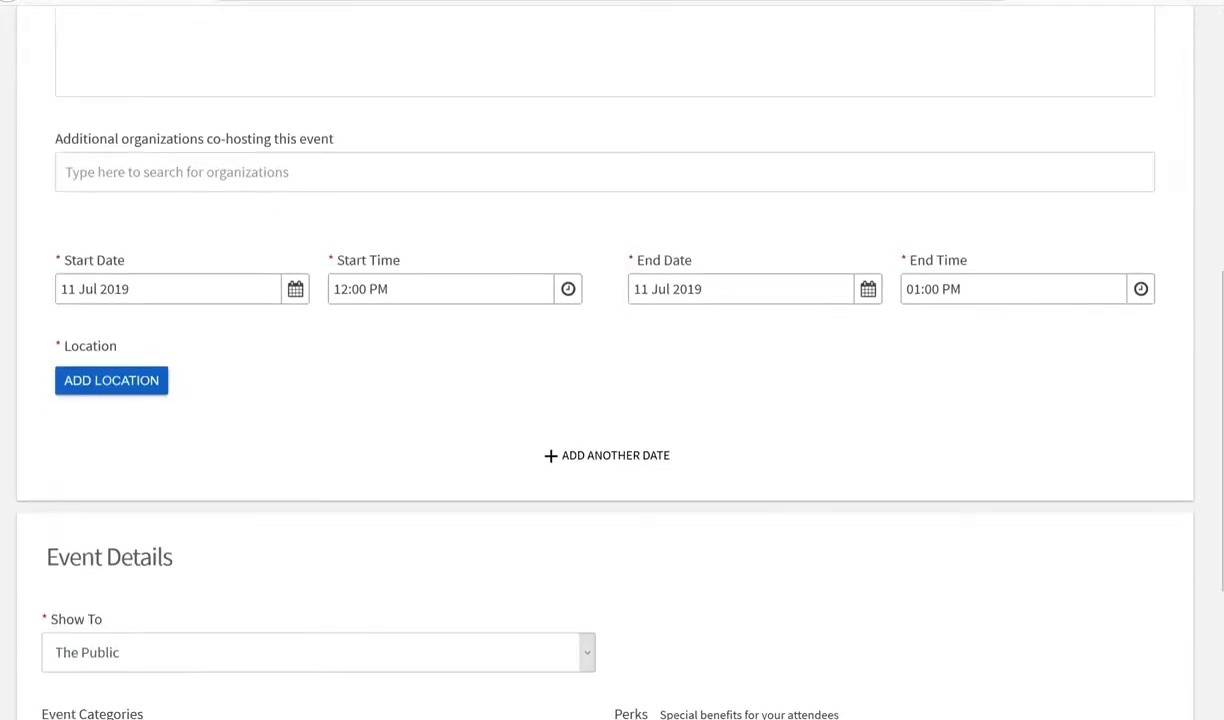
{"action": "left_click", "coordinate": [317, 177]}
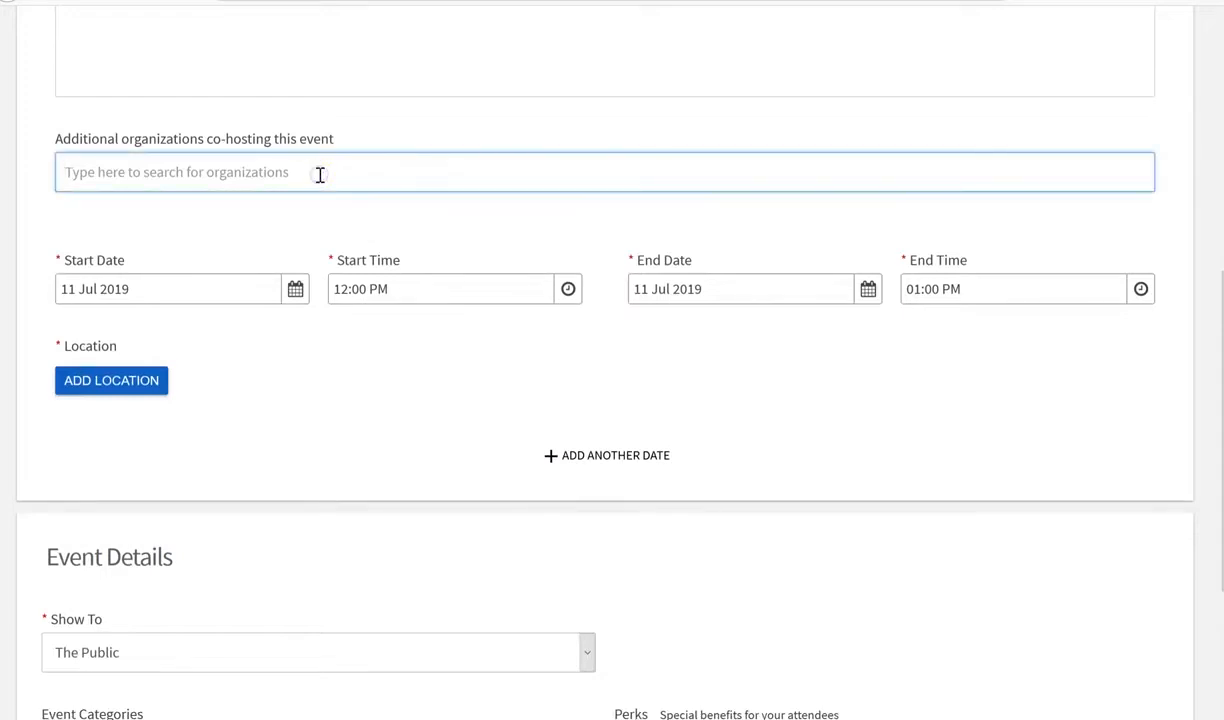
{"action": "type", "text": "Student Life"}
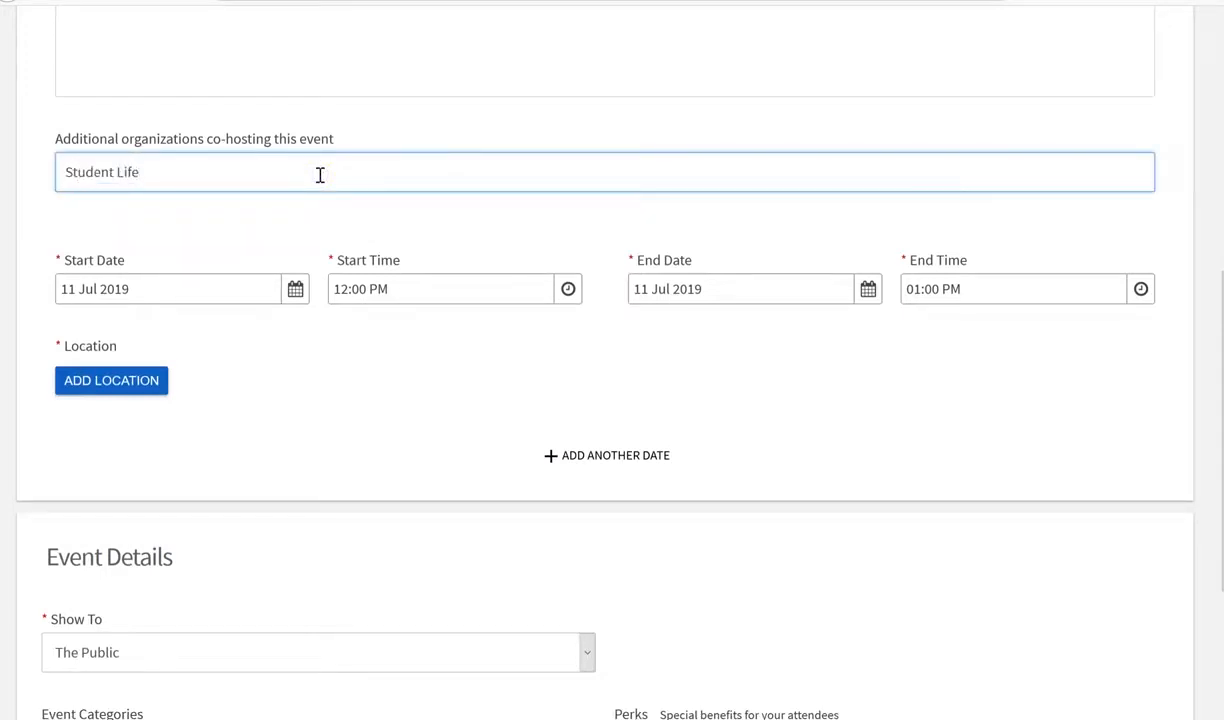
{"action": "left_click", "coordinate": [320, 216]}
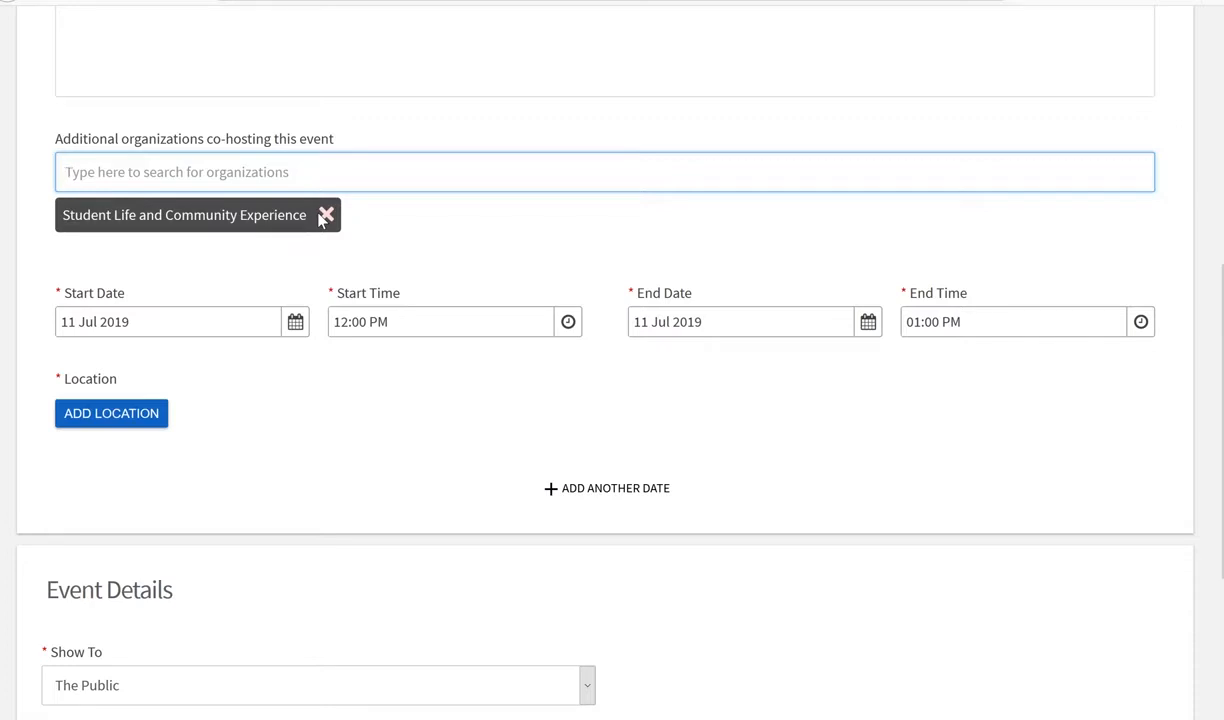
{"action": "left_click", "coordinate": [326, 215]}
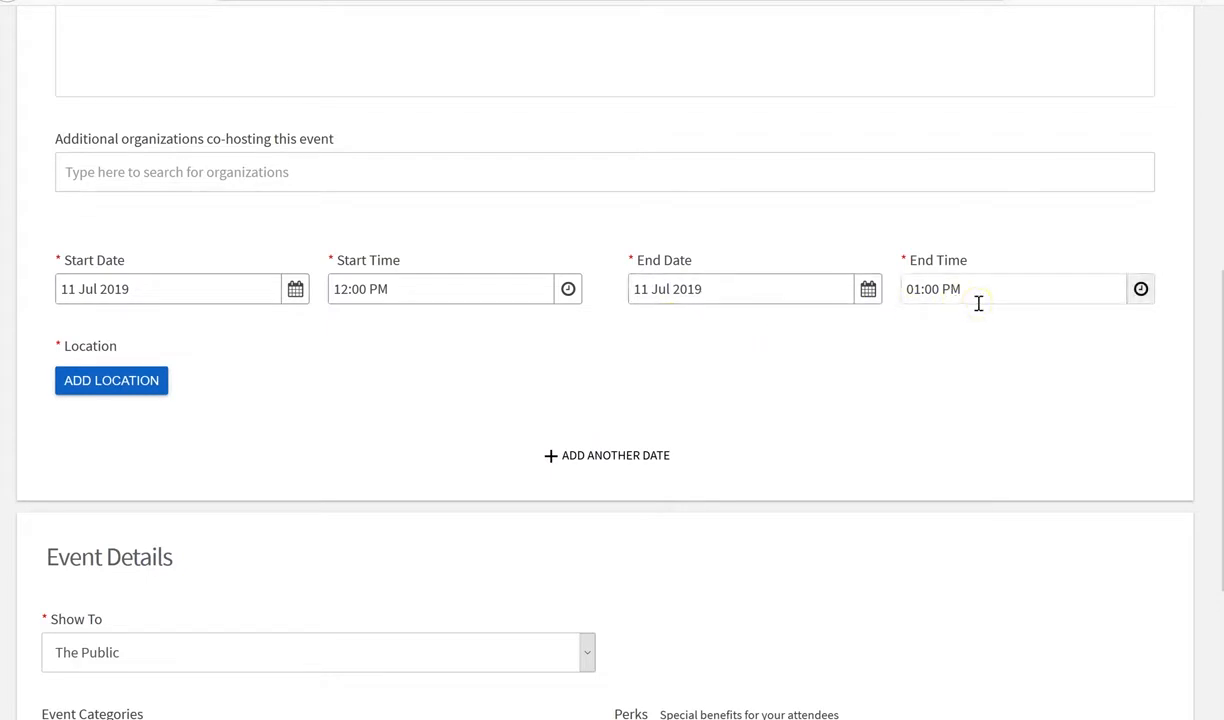
Step: Add the event location "Brock University - MCA 204" without showing a map, and save it
{"action": "left_click", "coordinate": [134, 390]}
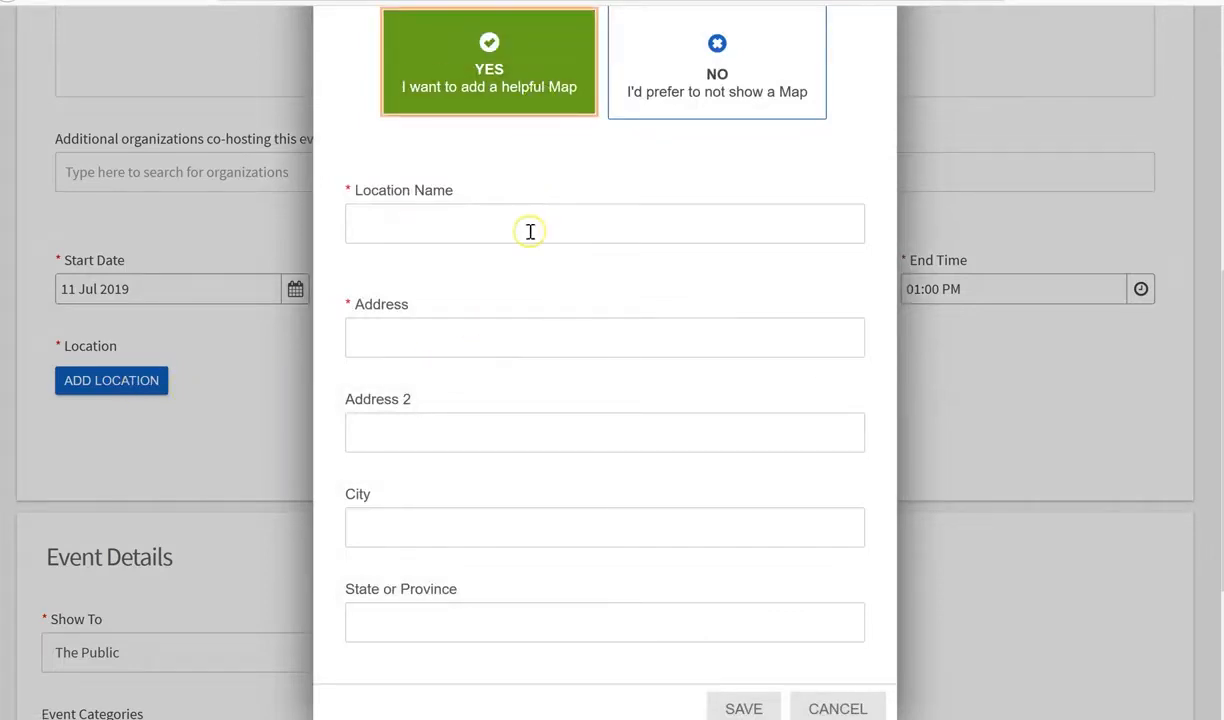
{"action": "left_click", "coordinate": [718, 101]}
{"action": "left_click", "coordinate": [651, 223]}
{"action": "type", "text": "Br"}
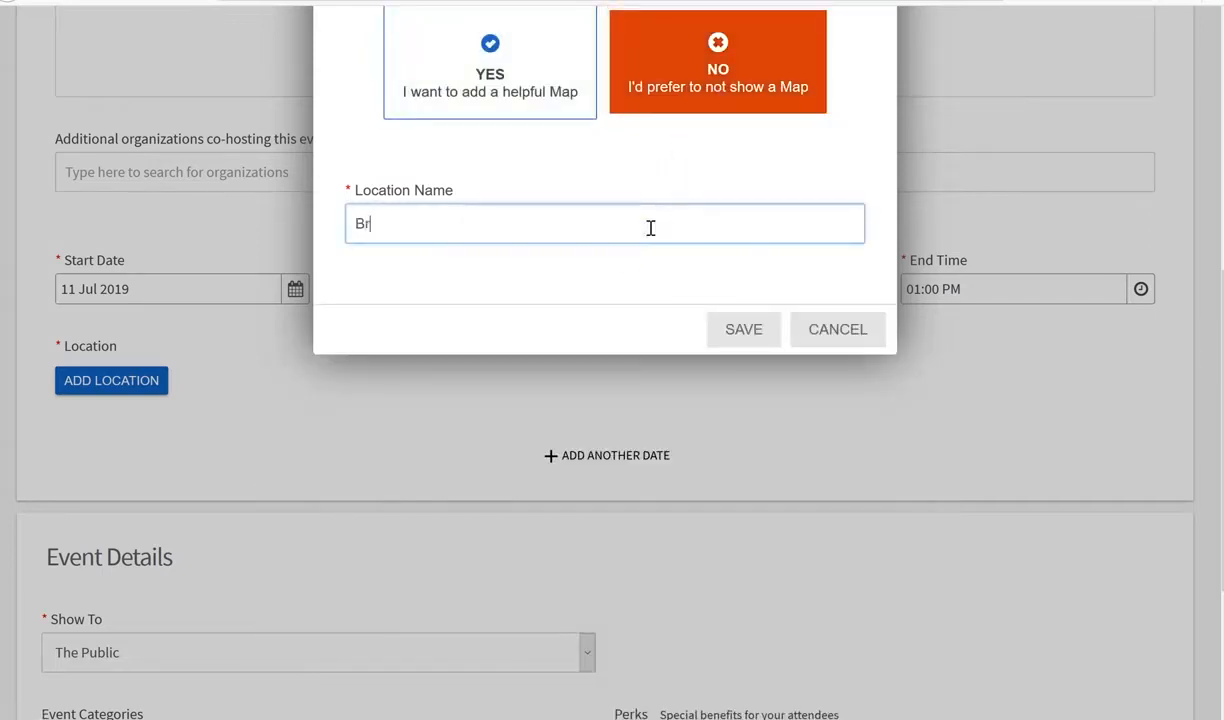
{"action": "type", "text": "ock University"}
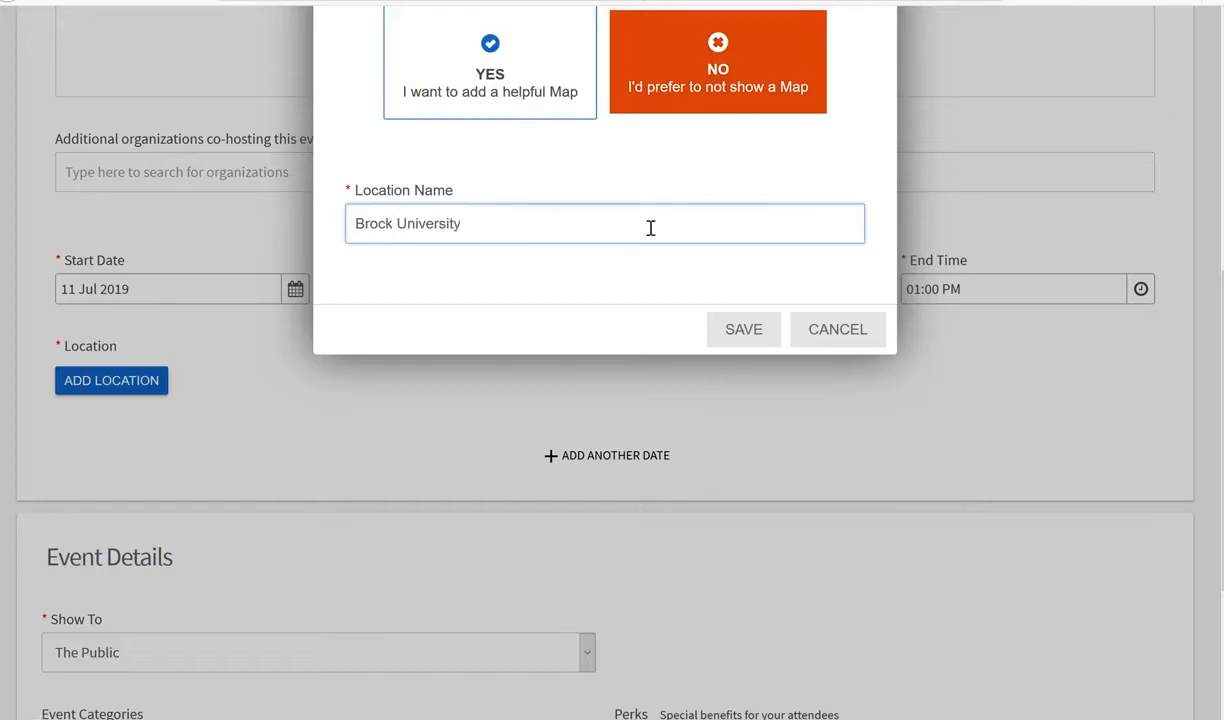
{"action": "type", "text": " - MCA 204"}
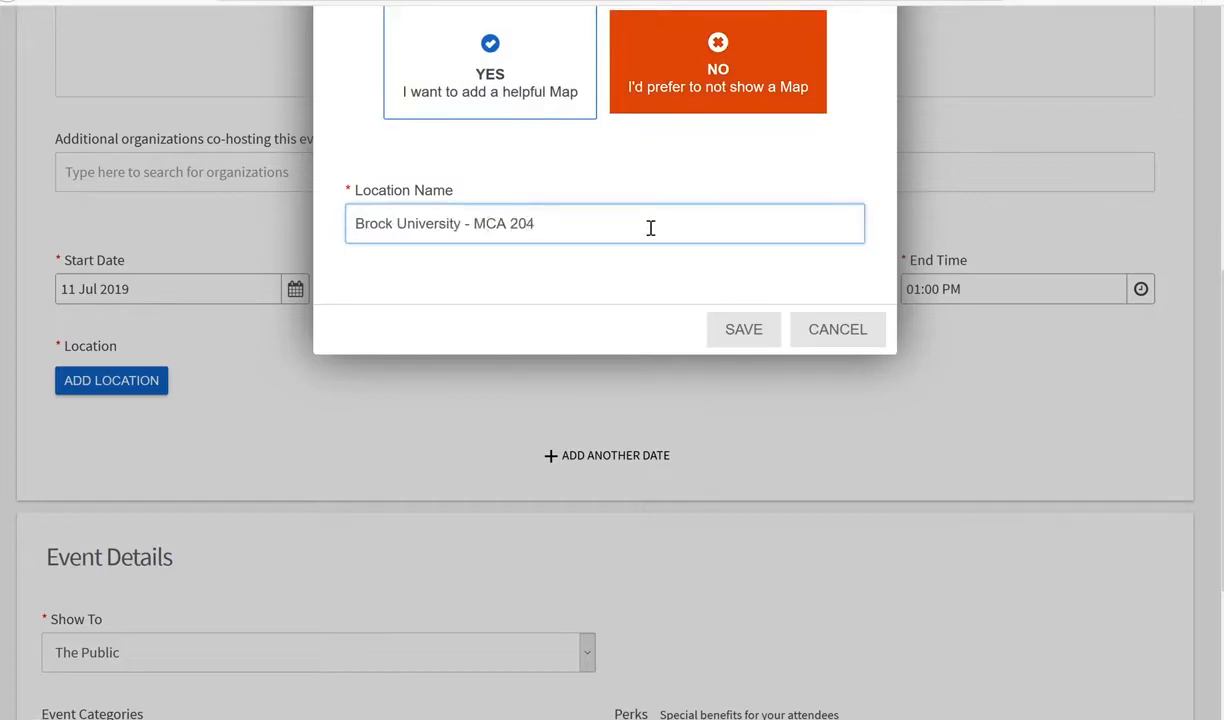
{"action": "left_click", "coordinate": [736, 332]}
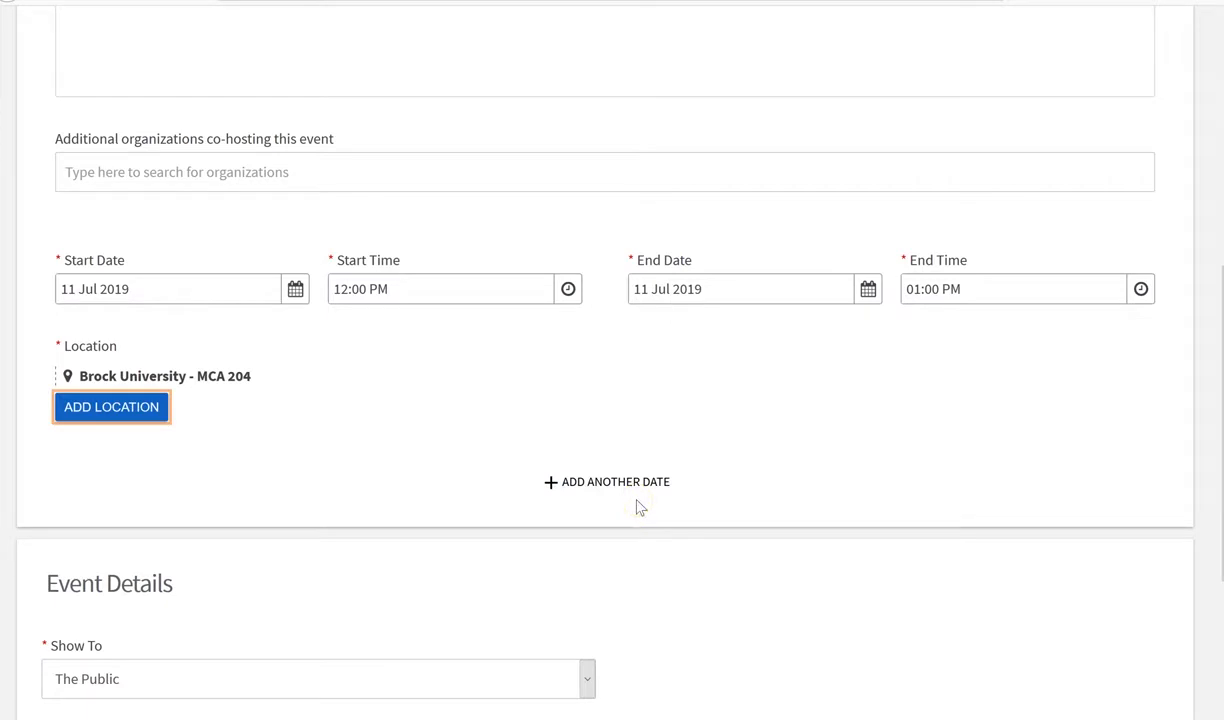
Step: Set the event's visibility to Students & staff at ExperienceBU
{"action": "scroll", "coordinate": [1003, 488], "scroll_direction": "down", "scroll_amount": 2}
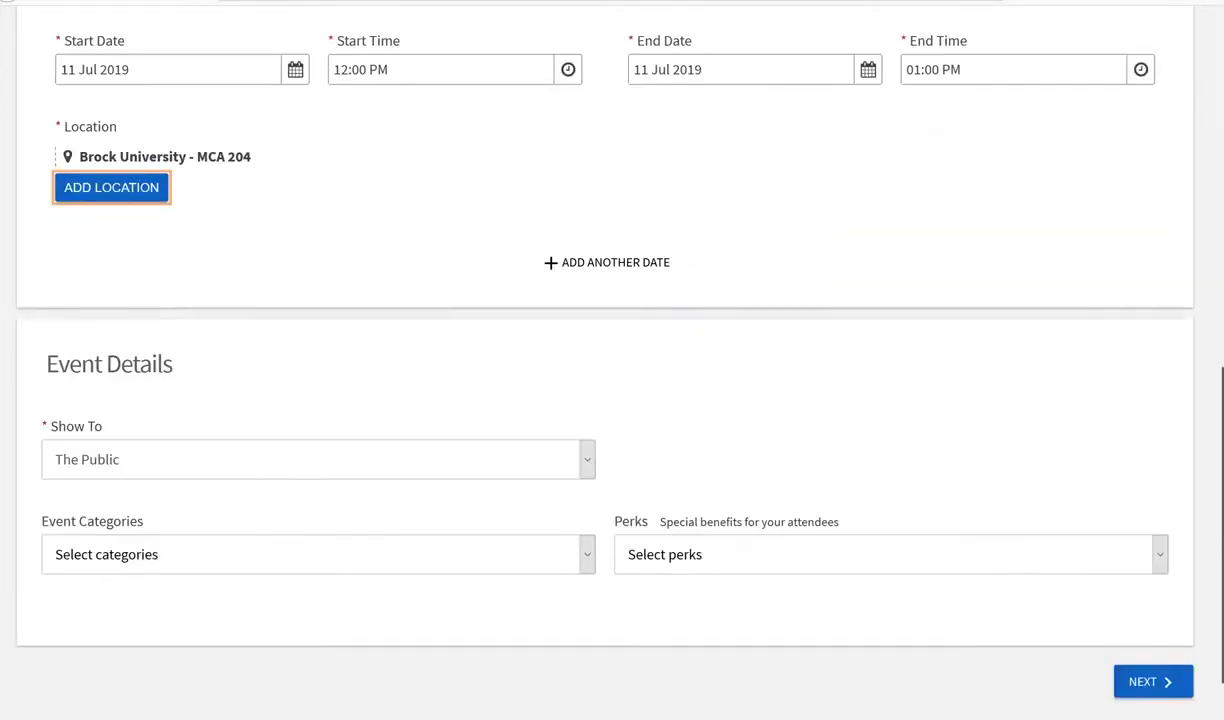
{"action": "scroll", "coordinate": [612, 360], "scroll_direction": "down", "scroll_amount": 1}
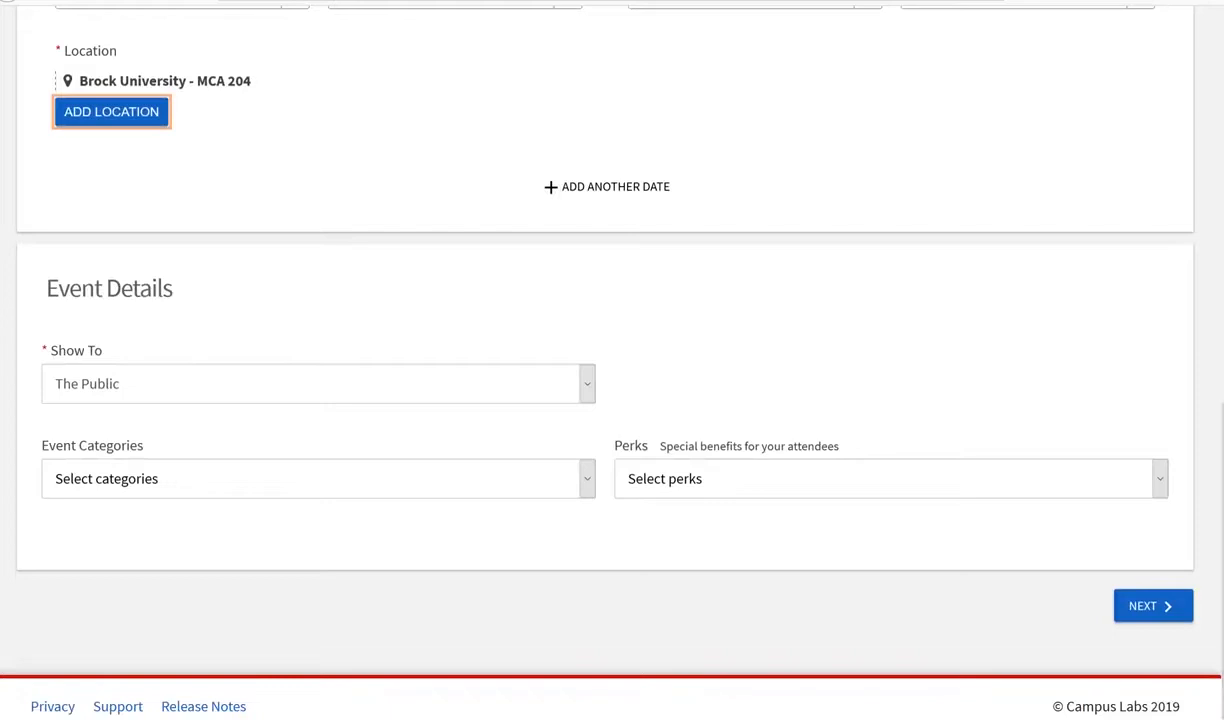
{"action": "left_click", "coordinate": [587, 386]}
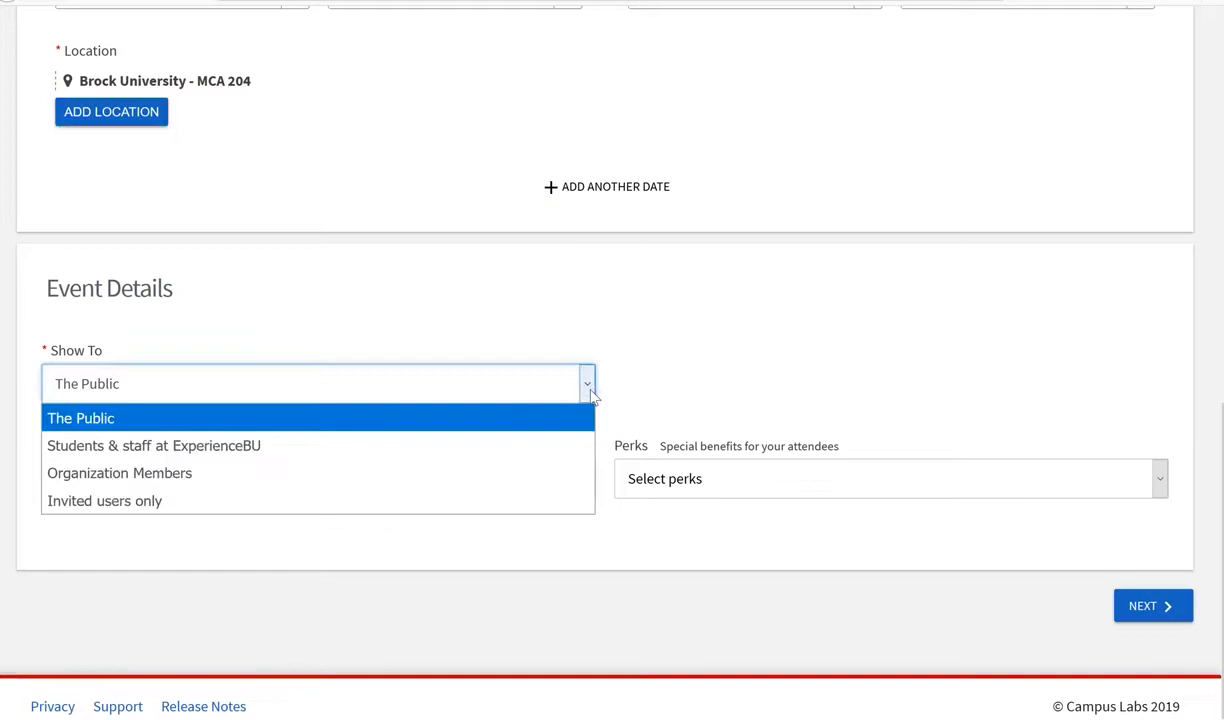
{"action": "left_click", "coordinate": [571, 442]}
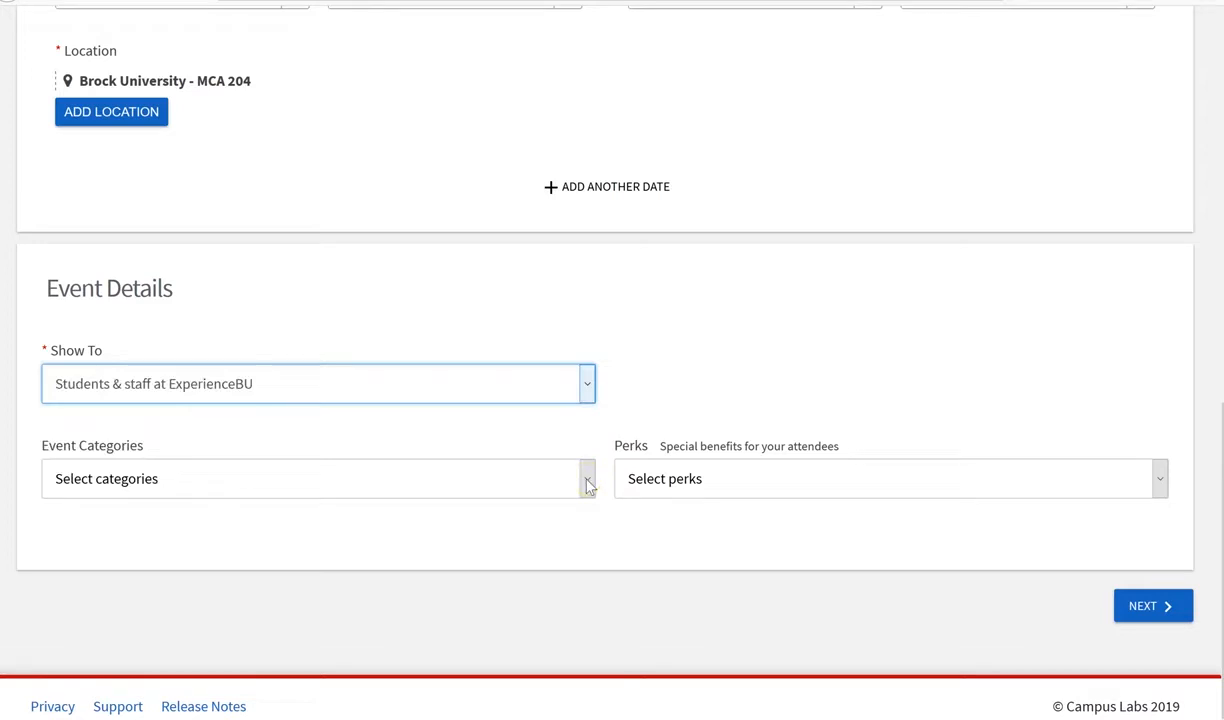
Step: Assign the event categories Employment and/or Careers and Exhibitions
{"action": "left_click", "coordinate": [587, 480]}
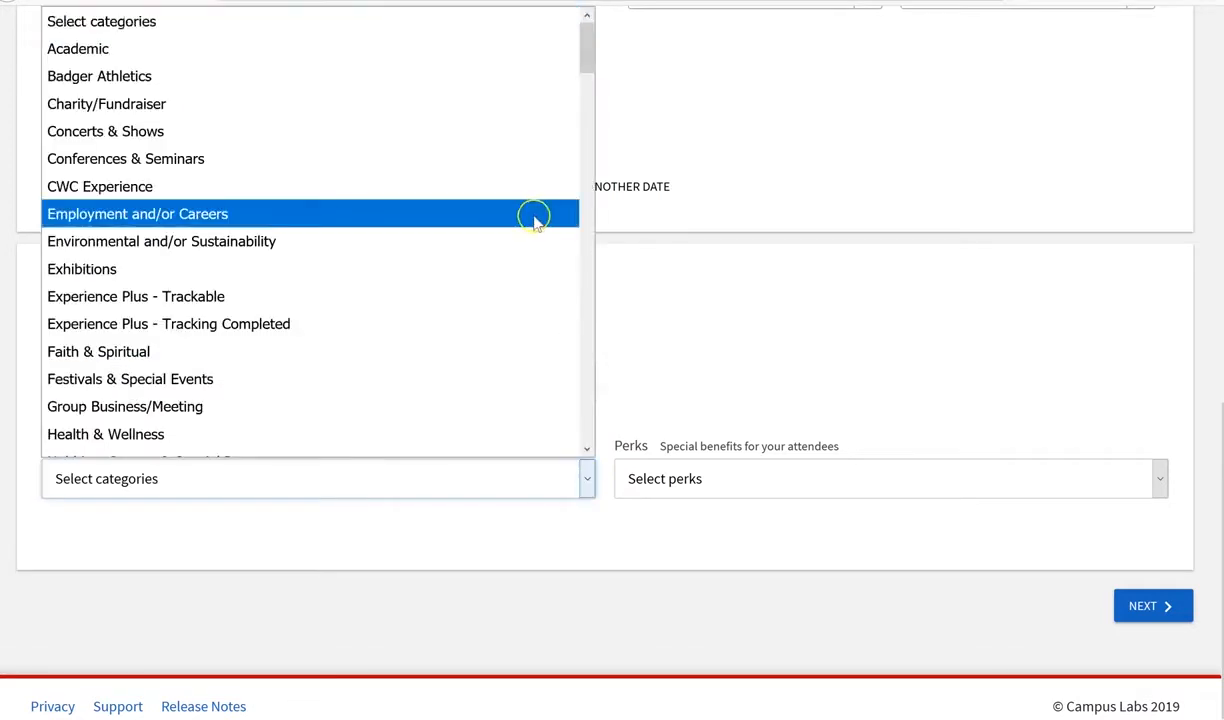
{"action": "left_click", "coordinate": [533, 216]}
{"action": "left_click", "coordinate": [587, 479]}
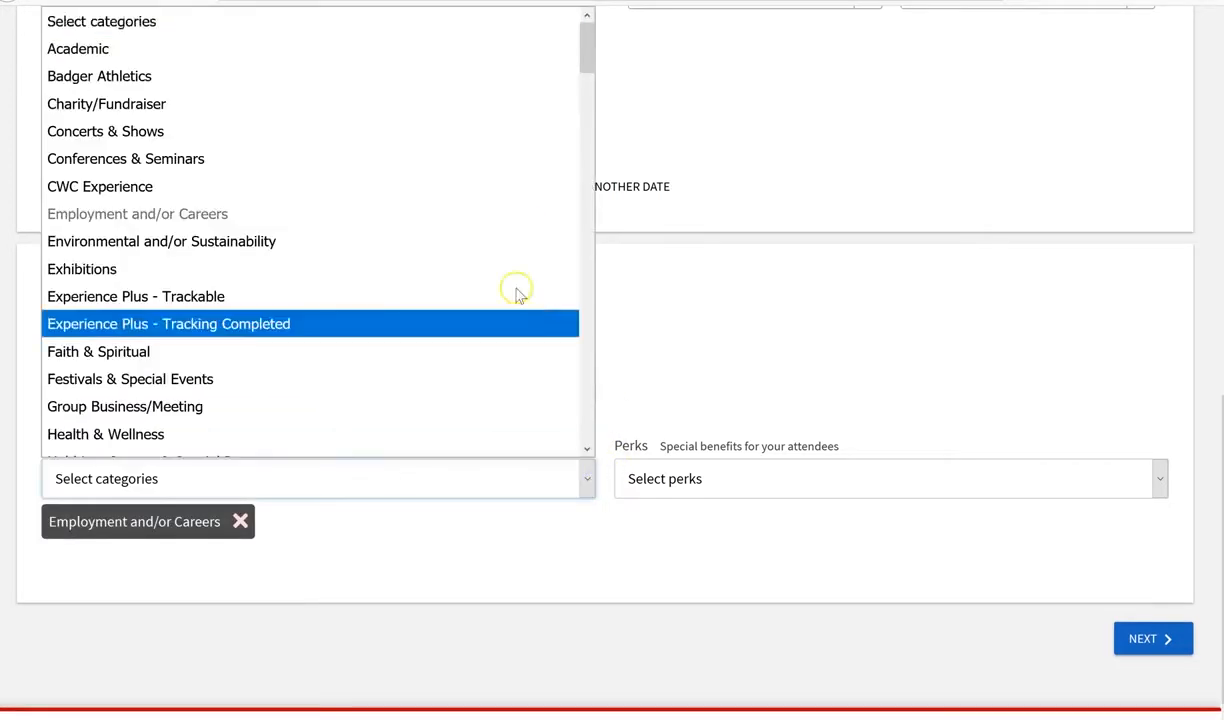
{"action": "left_click", "coordinate": [506, 267]}
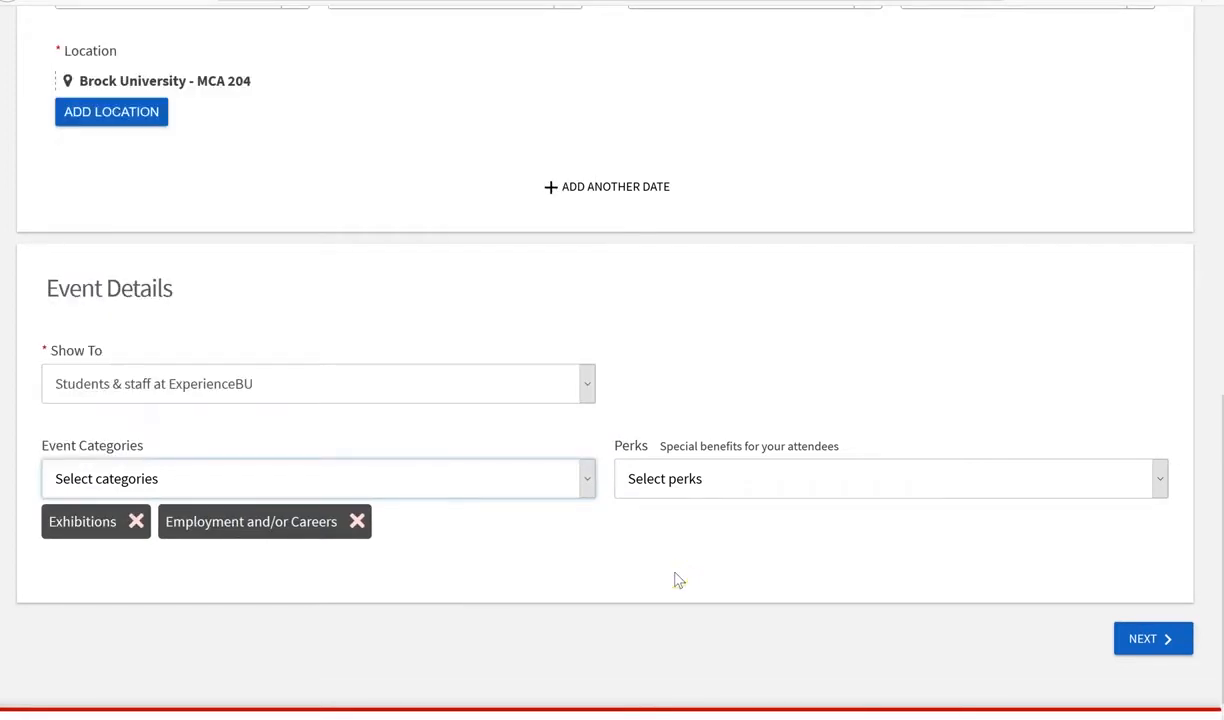
Step: Check the available perks without choosing one and continue to the RSVP settings
{"action": "left_click", "coordinate": [720, 474]}
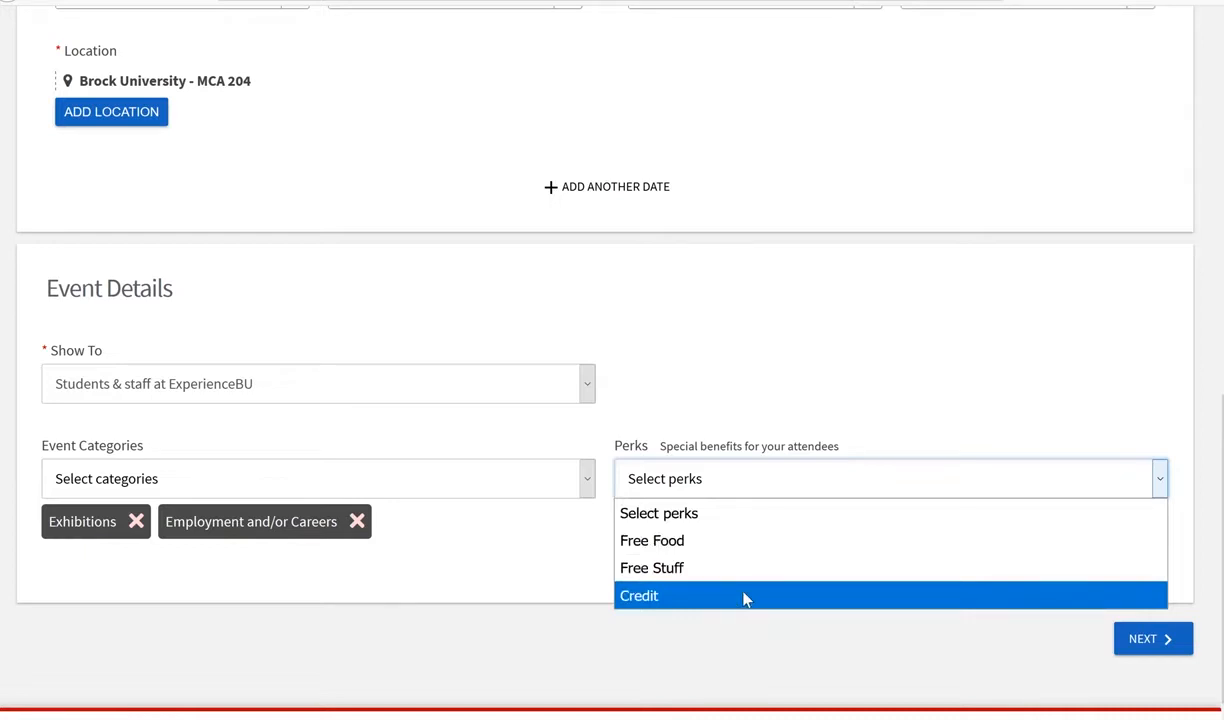
{"action": "left_click", "coordinate": [540, 572]}
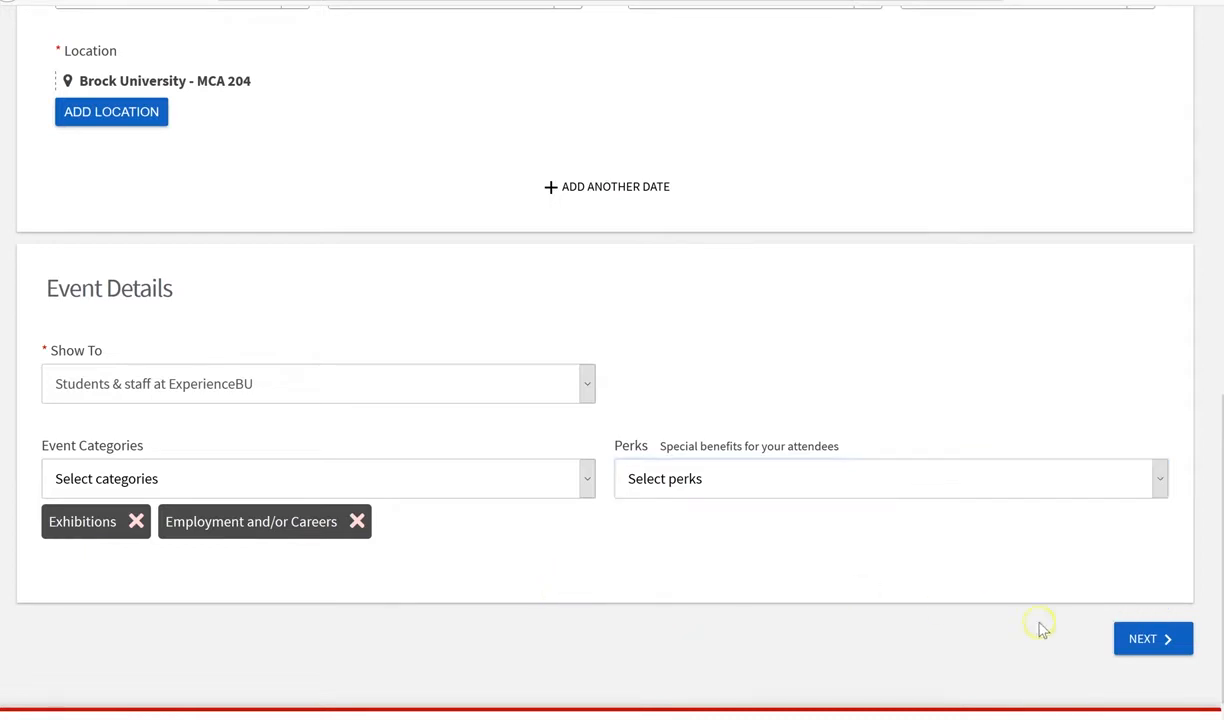
{"action": "left_click", "coordinate": [1170, 642]}
{"action": "scroll", "coordinate": [1135, 605], "scroll_direction": "up", "scroll_amount": 2}
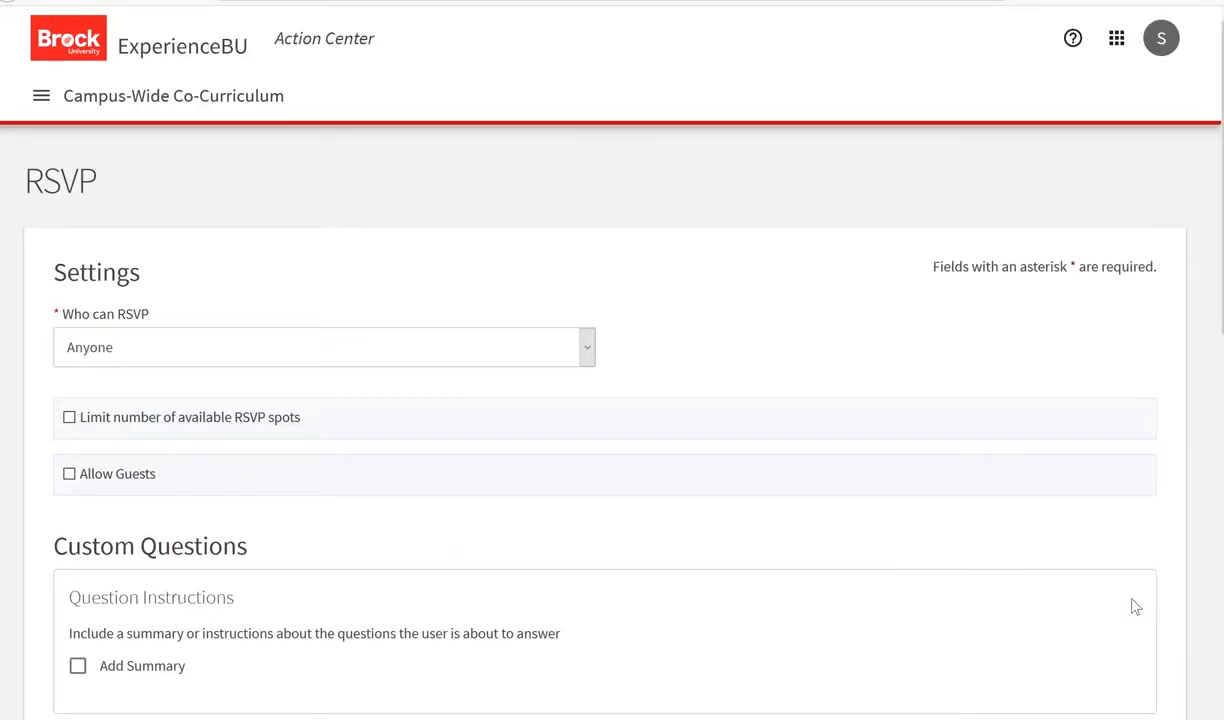
Step: View the choices for who can RSVP, and try the RSVP spot limit and guest options, switching both off again
{"action": "left_click", "coordinate": [587, 347]}
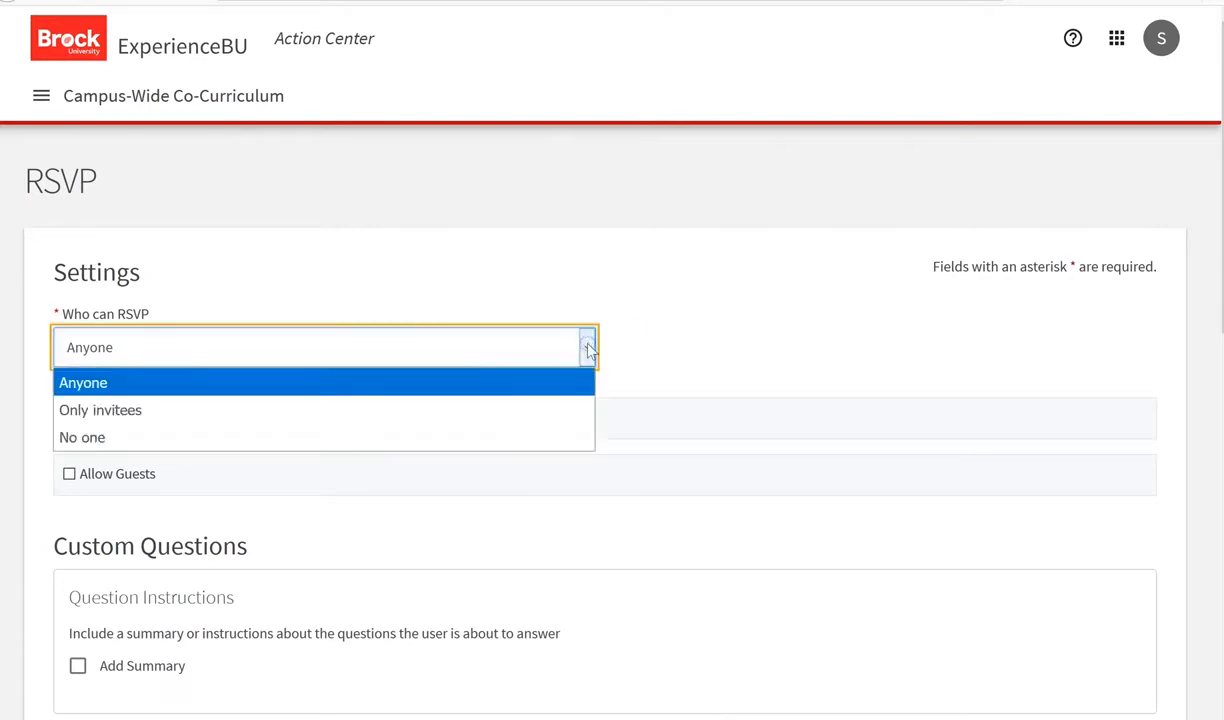
{"action": "left_click", "coordinate": [588, 349]}
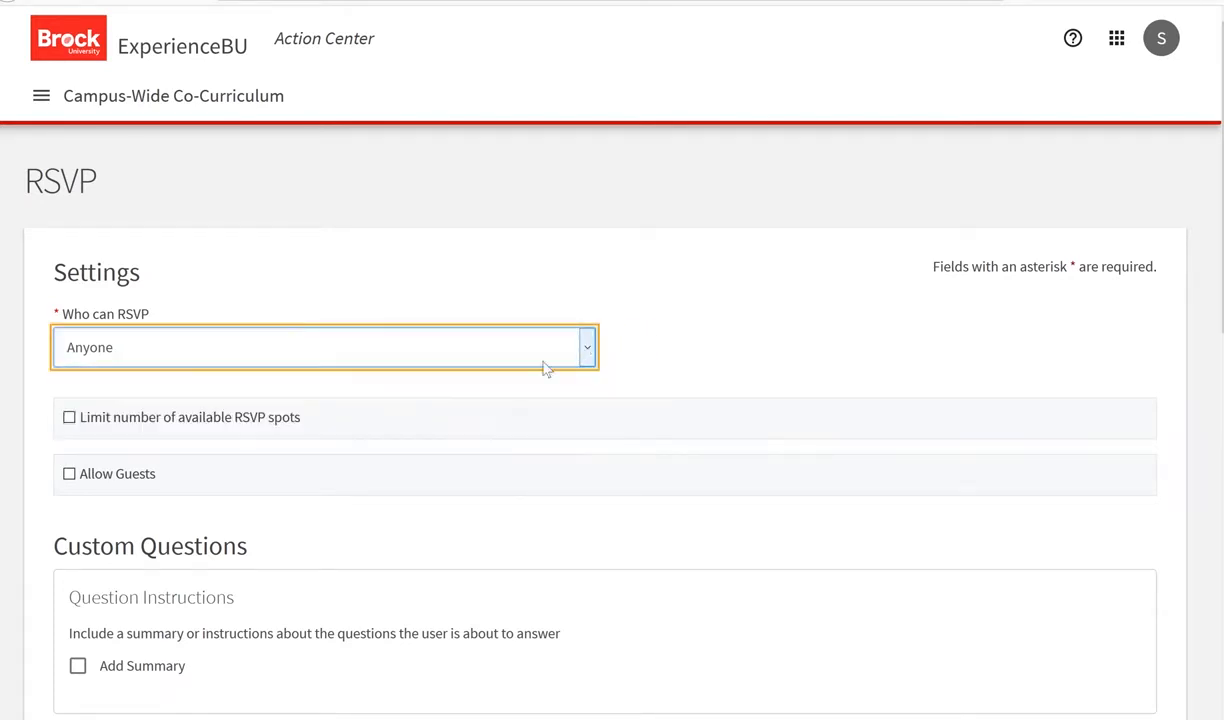
{"action": "left_click", "coordinate": [68, 418]}
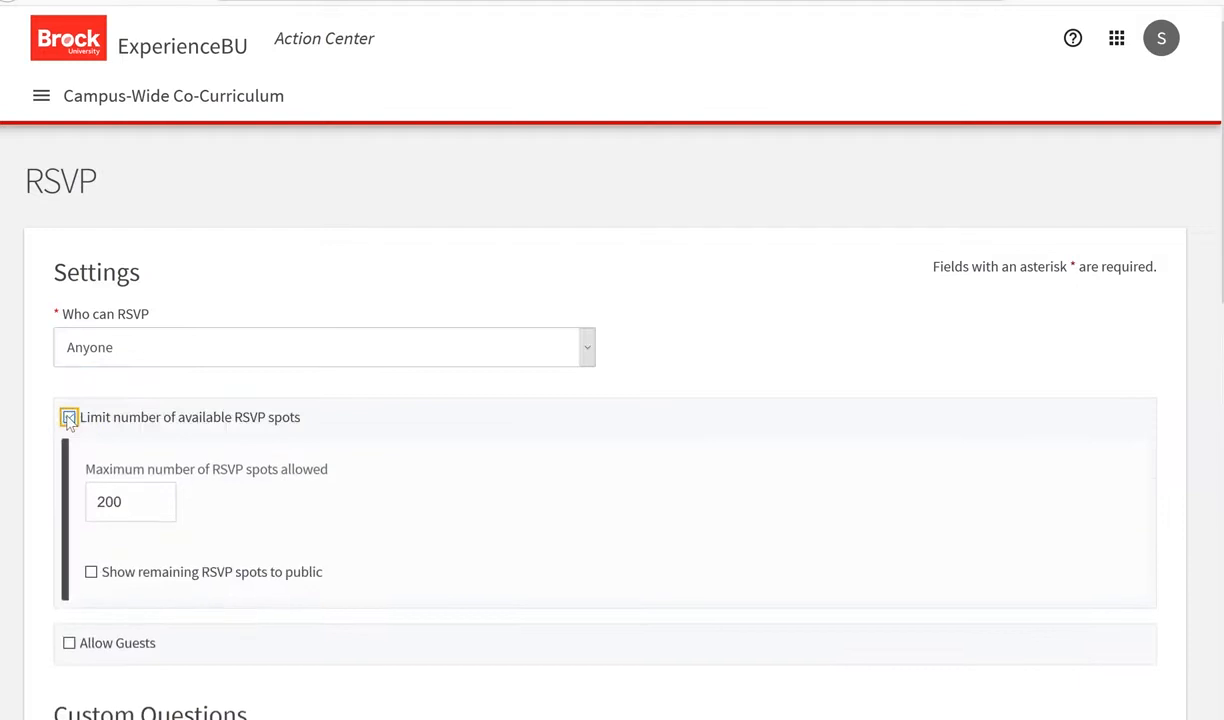
{"action": "left_click", "coordinate": [69, 419]}
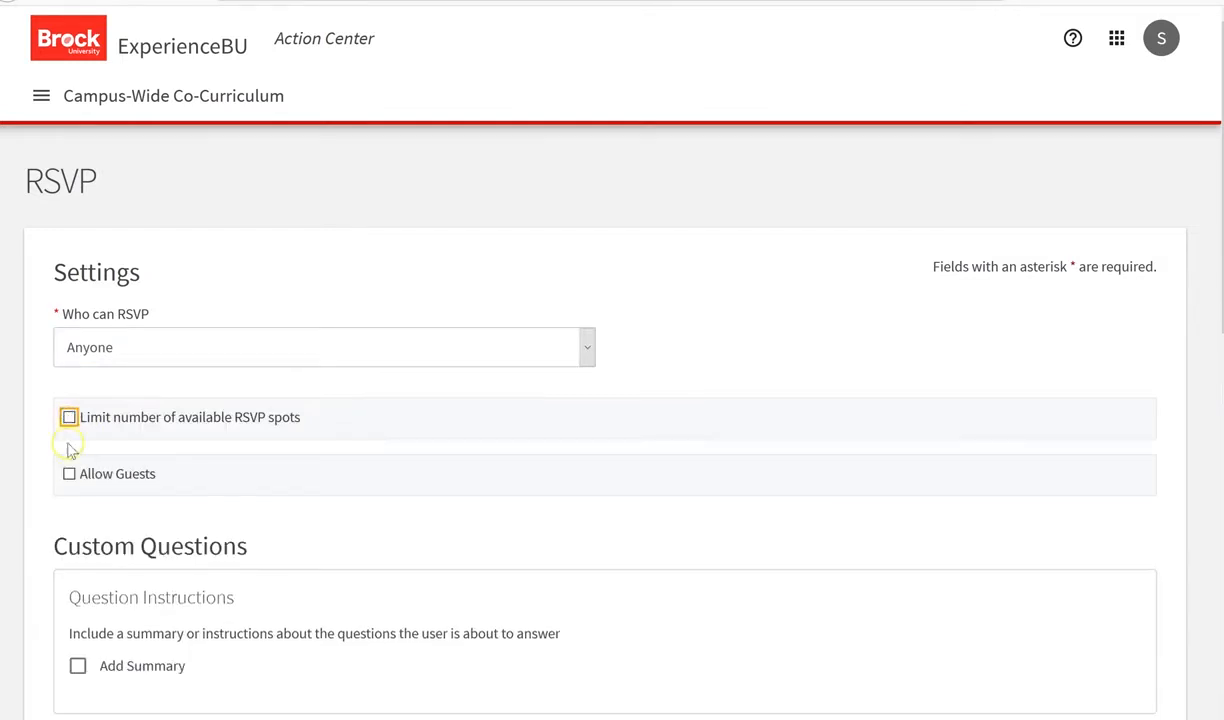
{"action": "left_click", "coordinate": [69, 475]}
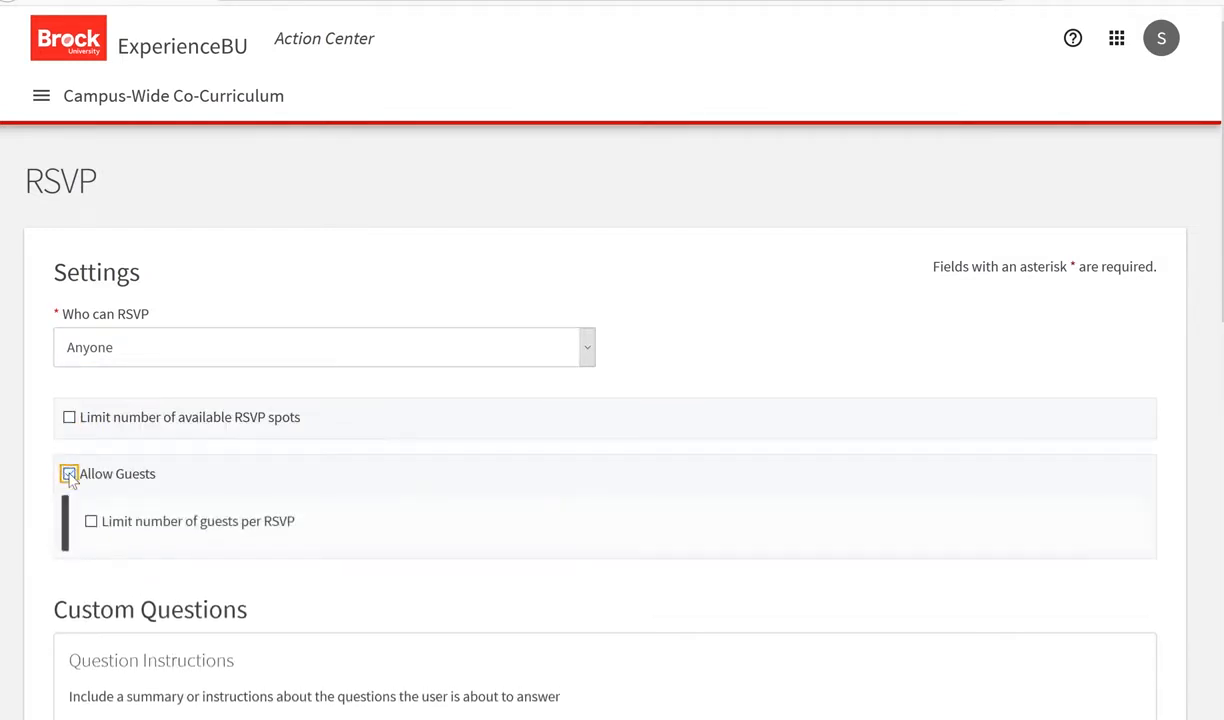
{"action": "left_click", "coordinate": [69, 475]}
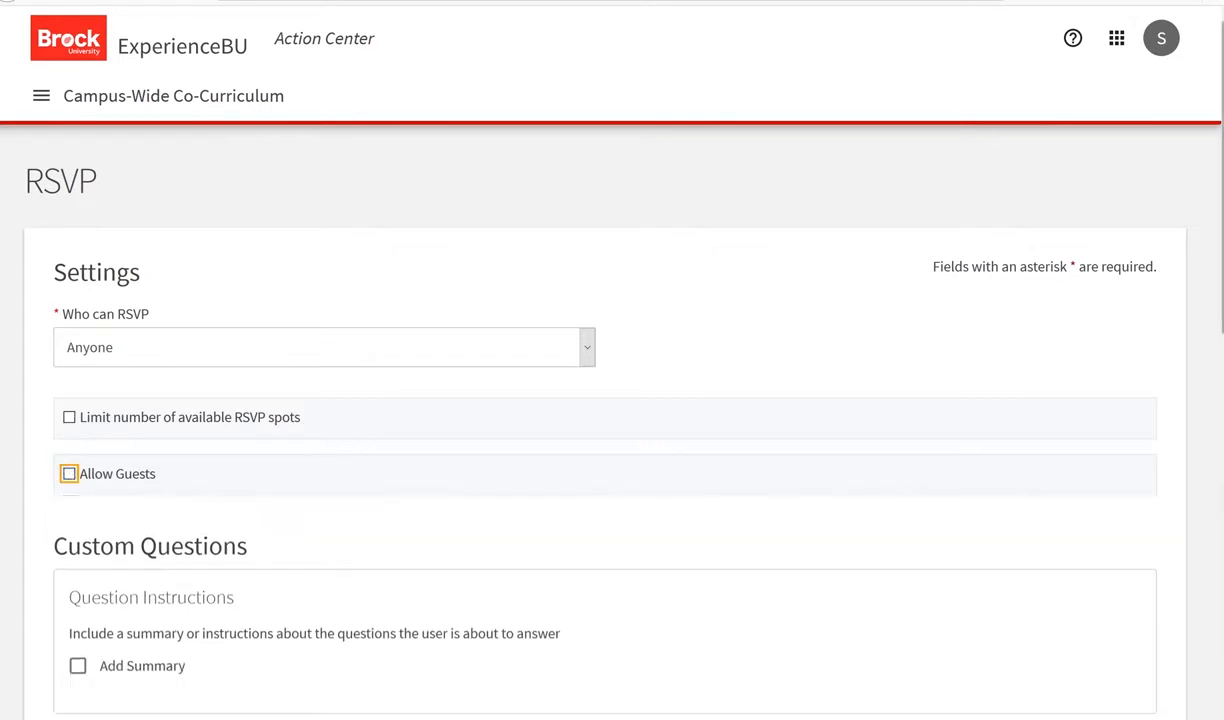
Step: Look over the available question types and mark the dietary restrictions question as required
{"action": "scroll", "coordinate": [612, 400], "scroll_direction": "down", "scroll_amount": 5}
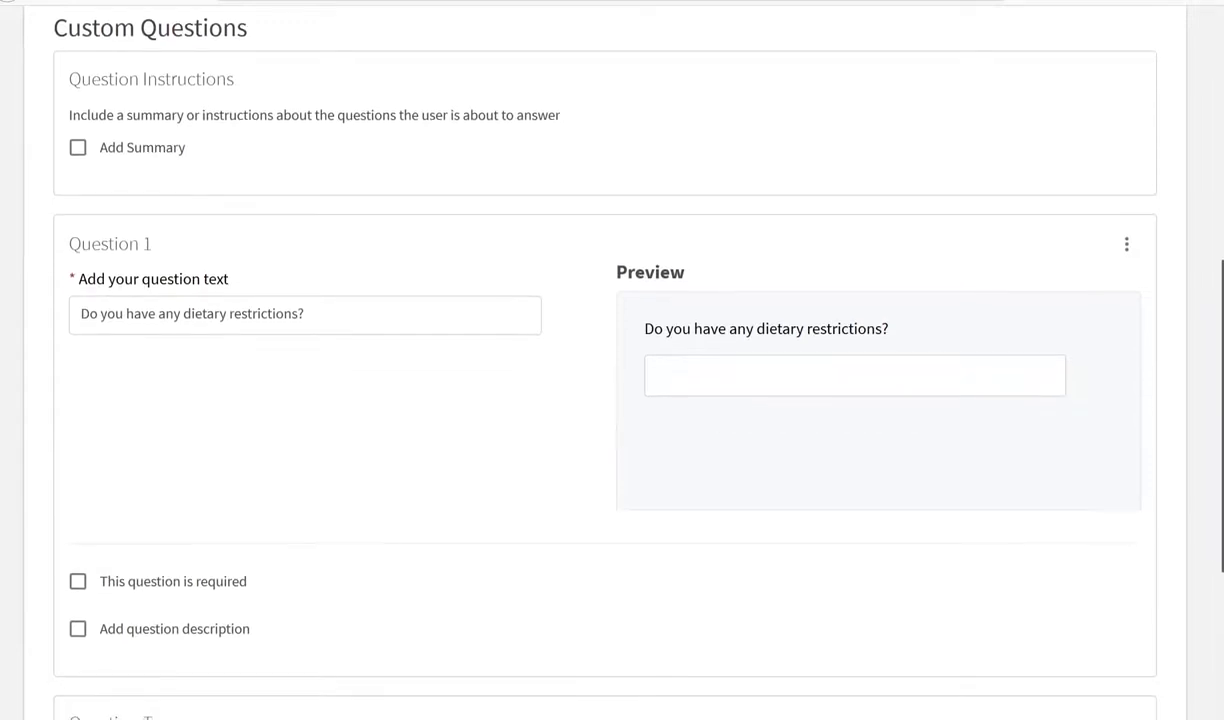
{"action": "scroll", "coordinate": [604, 362], "scroll_direction": "down", "scroll_amount": 1}
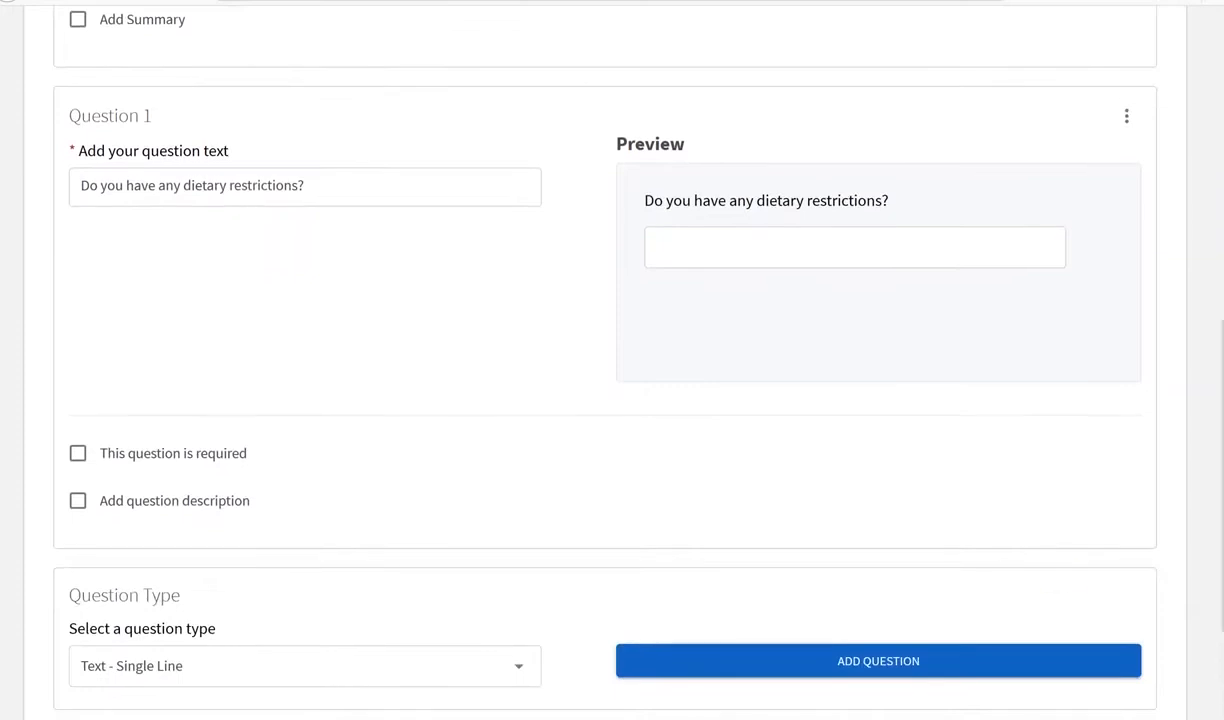
{"action": "left_click", "coordinate": [520, 676]}
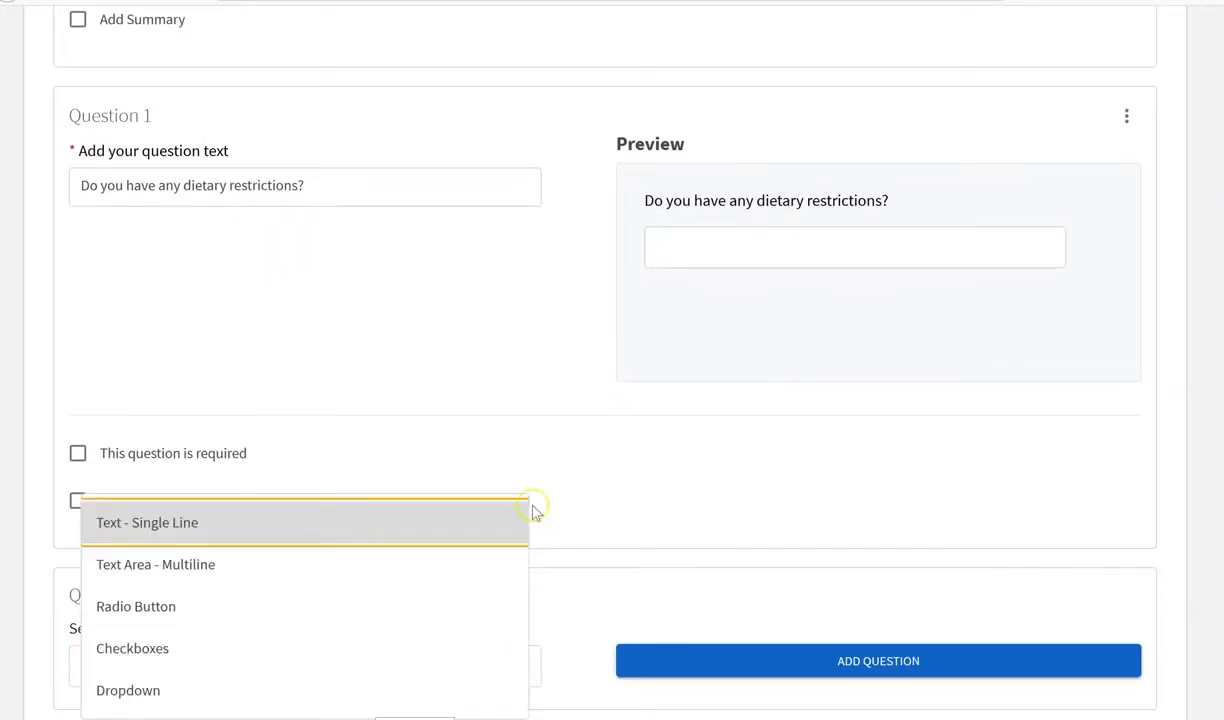
{"action": "left_click", "coordinate": [513, 443]}
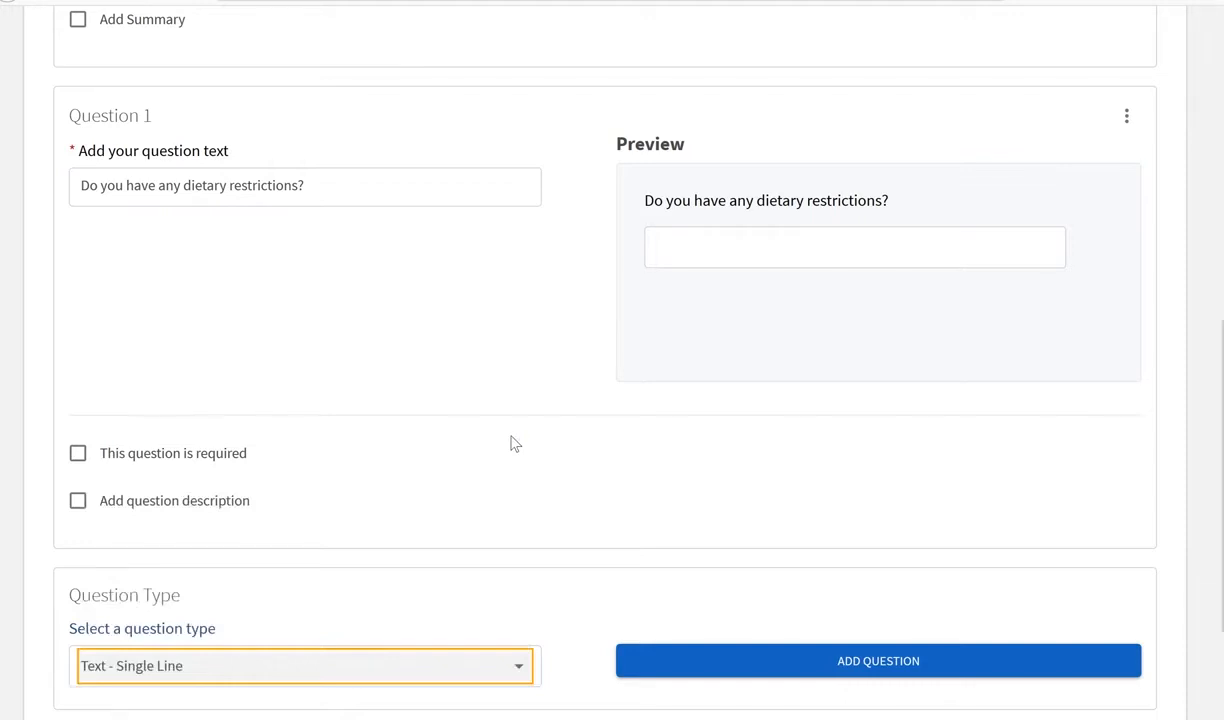
{"action": "left_click", "coordinate": [79, 457]}
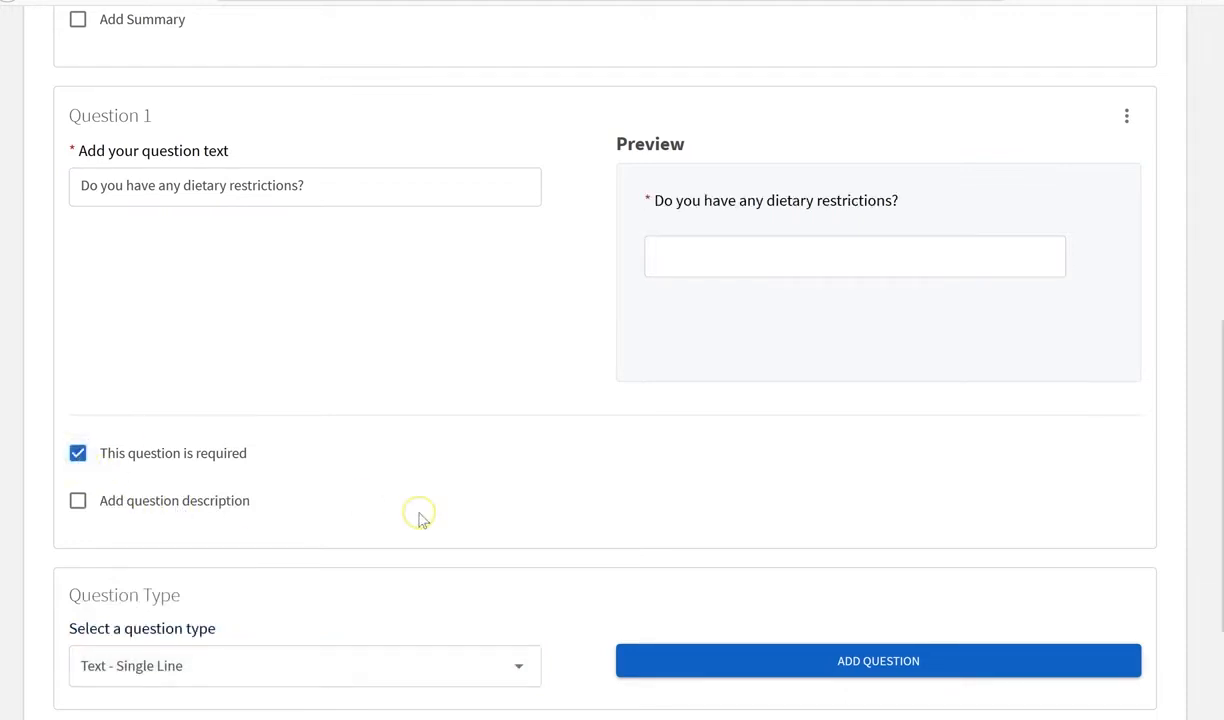
Step: Check the actions available for the dietary restrictions question and continue from the RSVP settings to the event cover photo
{"action": "left_click", "coordinate": [1128, 119]}
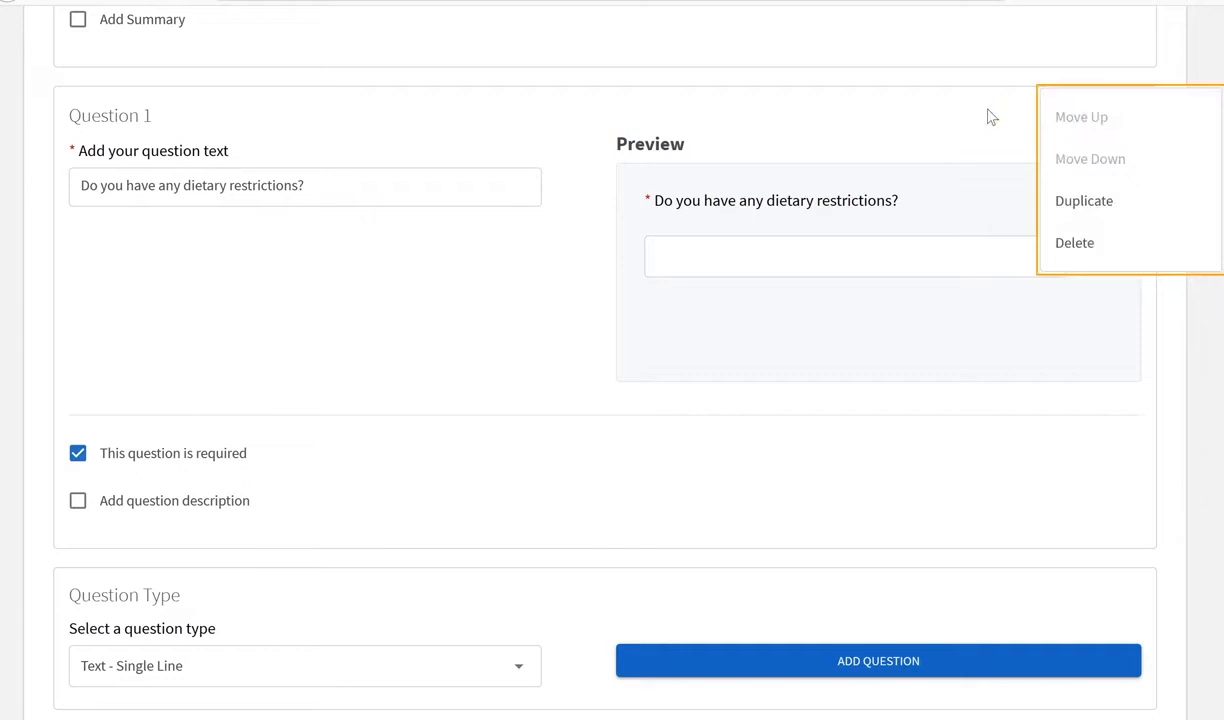
{"action": "key", "text": "Escape"}
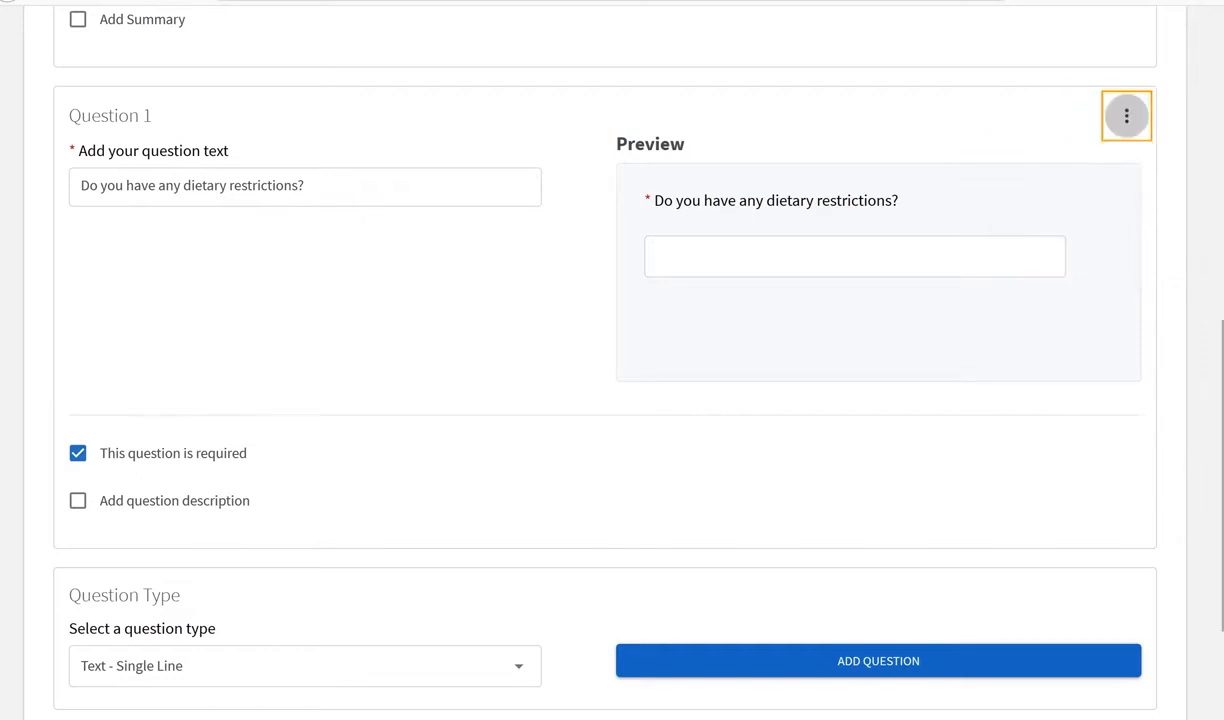
{"action": "scroll", "coordinate": [1138, 603], "scroll_direction": "down", "scroll_amount": 2}
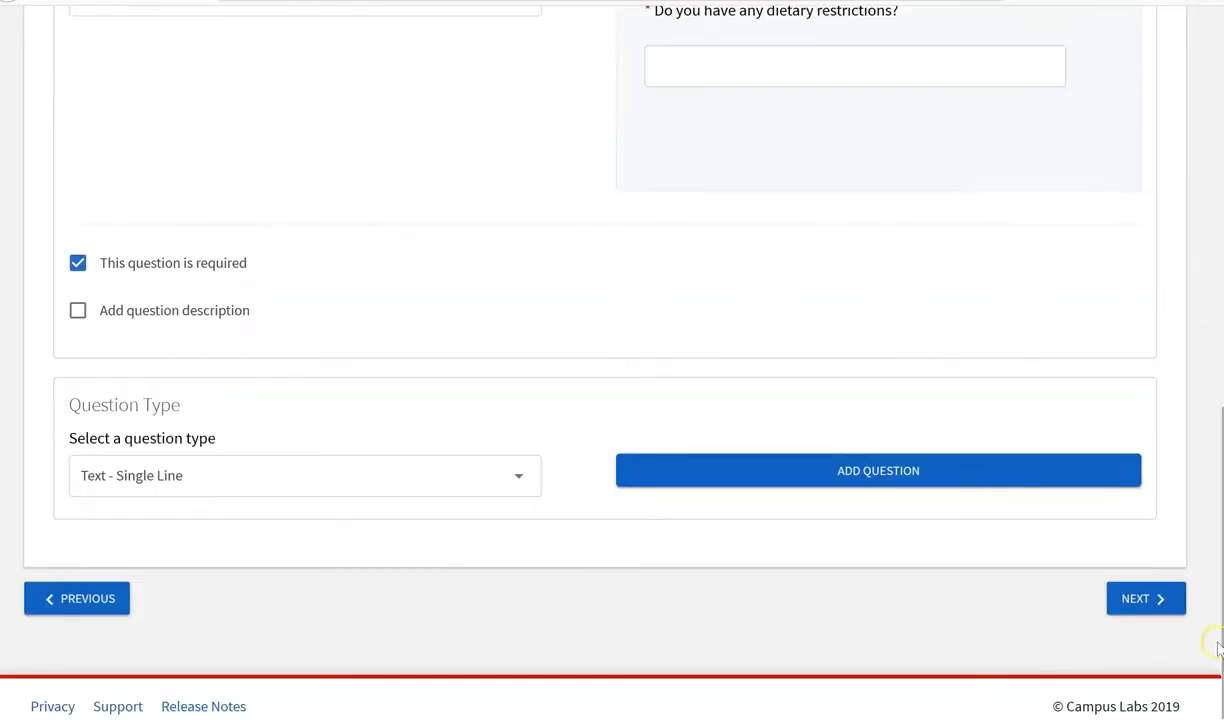
{"action": "left_click", "coordinate": [1137, 598]}
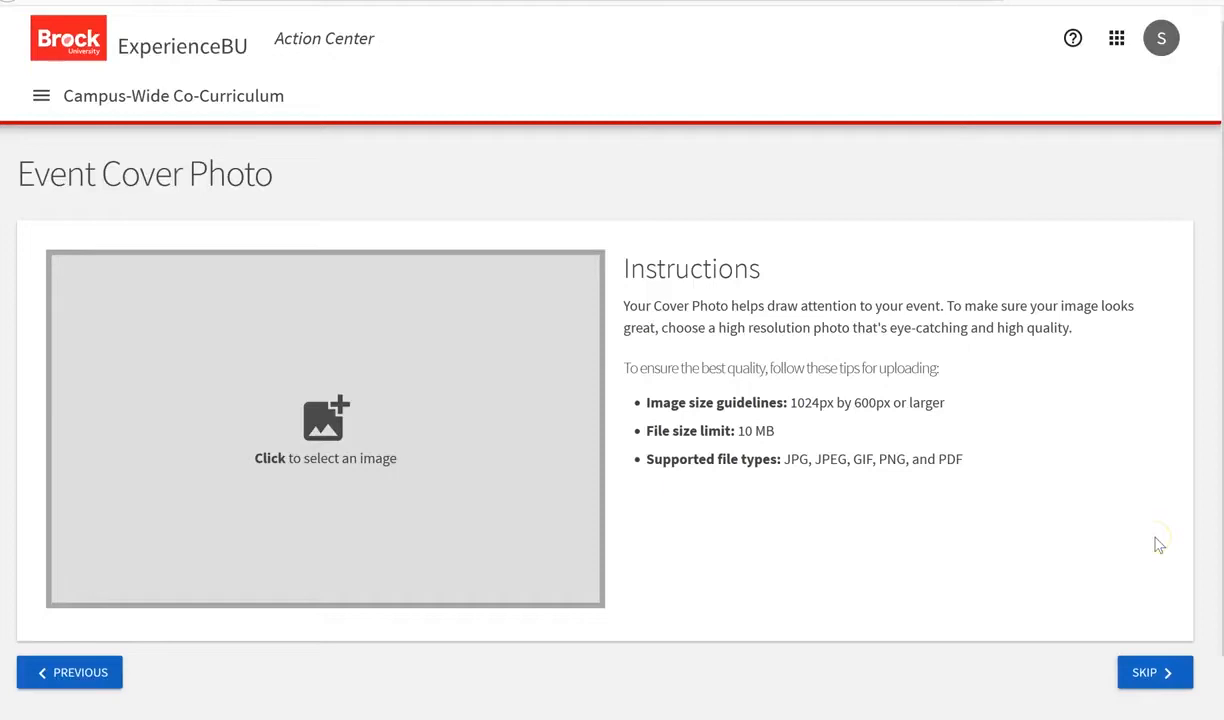
Step: Skip the event cover photo and continue to the custom fields instead of completing the submission
{"action": "left_click", "coordinate": [313, 452]}
{"action": "left_click", "coordinate": [1140, 672]}
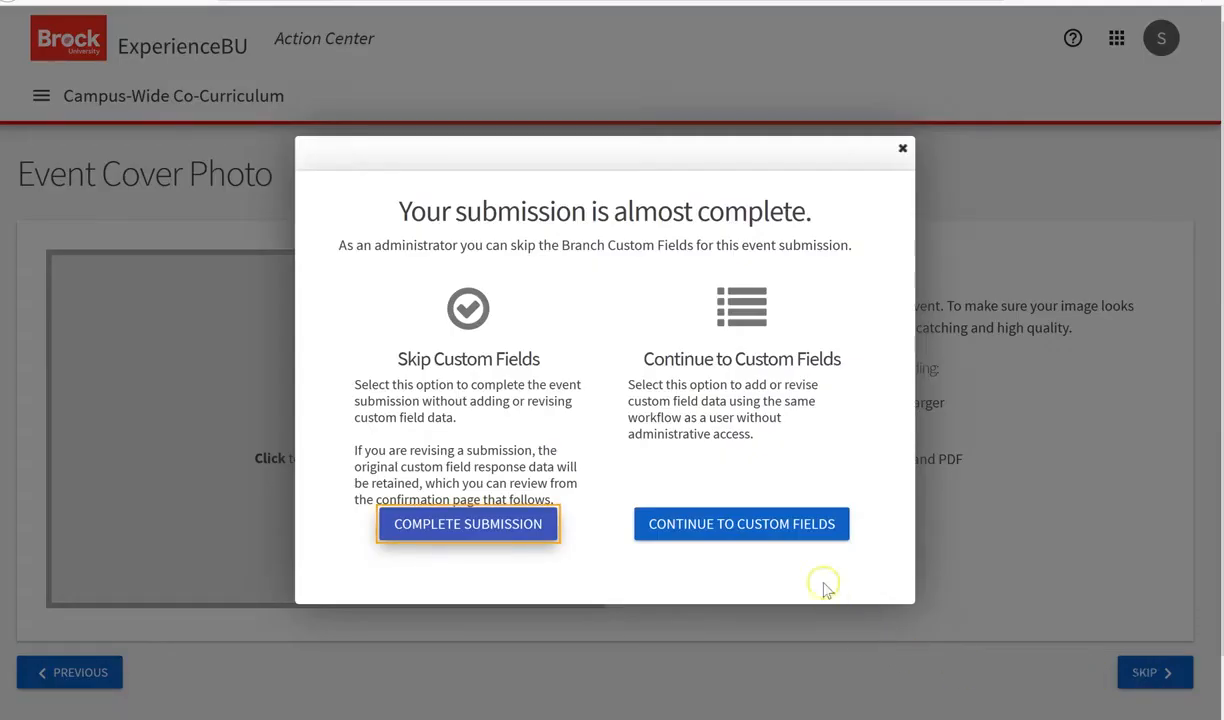
{"action": "left_click", "coordinate": [795, 535]}
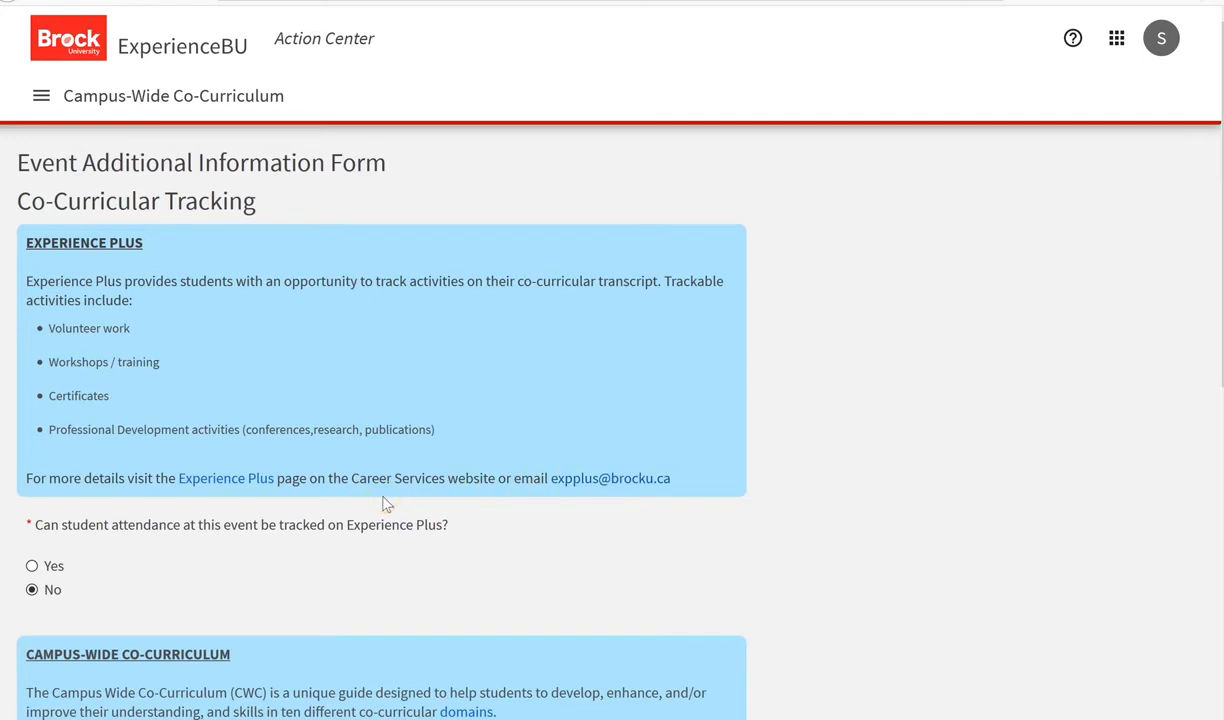
Step: Answer Yes to whether student attendance at this event can be tracked on Experience Plus
{"action": "left_click", "coordinate": [32, 566]}
{"action": "left_click", "coordinate": [32, 591]}
{"action": "left_click", "coordinate": [32, 566]}
Step: Try Personal Growth as the event's Campus Wide Co-Curriculum domain and set it back to ** I am not sure **
{"action": "scroll", "coordinate": [600, 400], "scroll_direction": "down", "scroll_amount": 3}
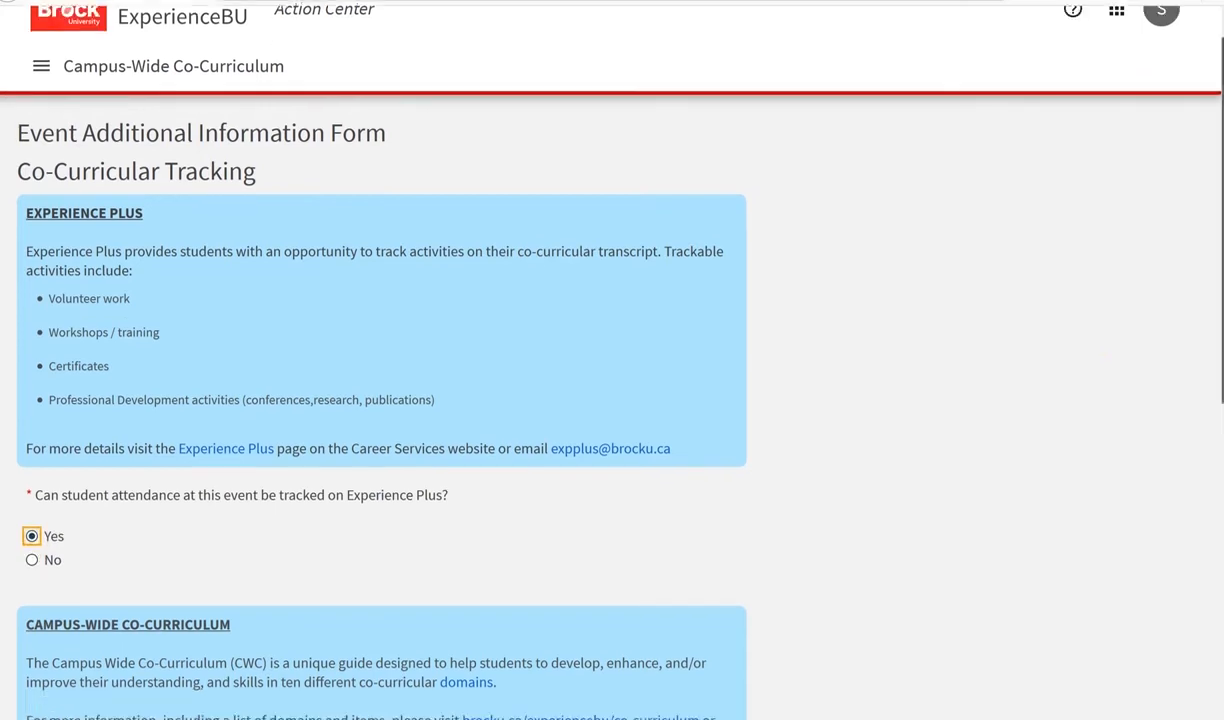
{"action": "scroll", "coordinate": [600, 400], "scroll_direction": "down", "scroll_amount": 2}
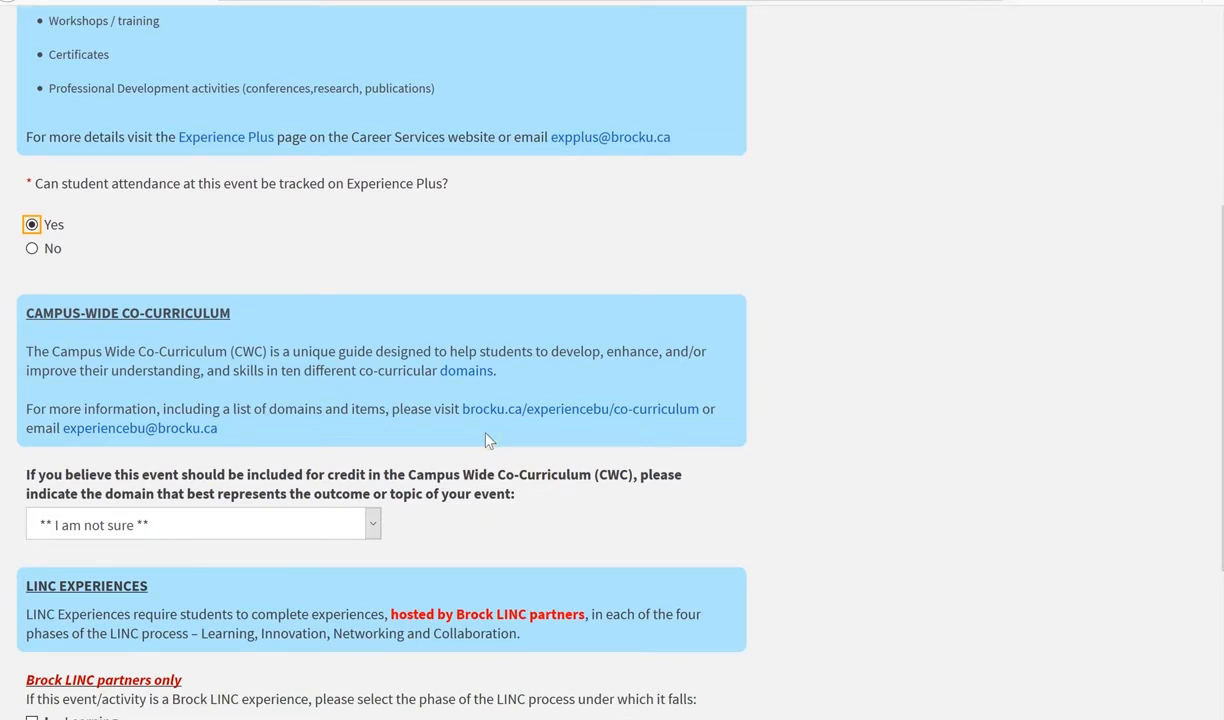
{"action": "left_click", "coordinate": [372, 523]}
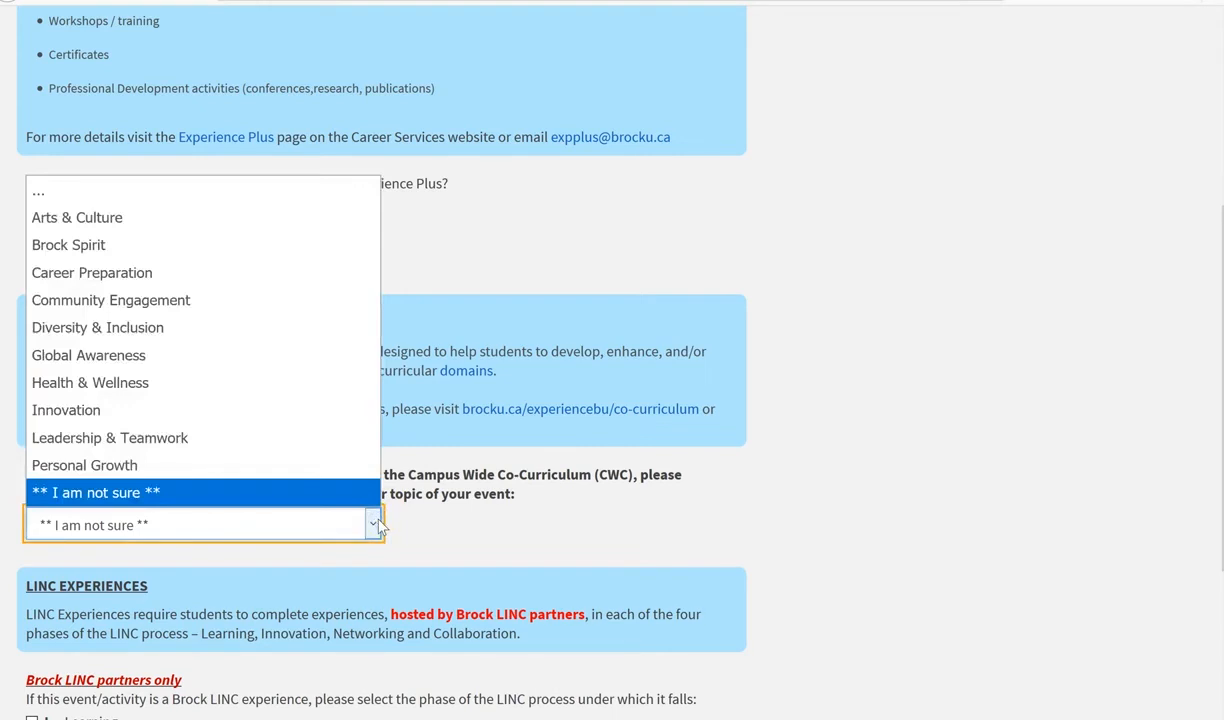
{"action": "left_click", "coordinate": [326, 465]}
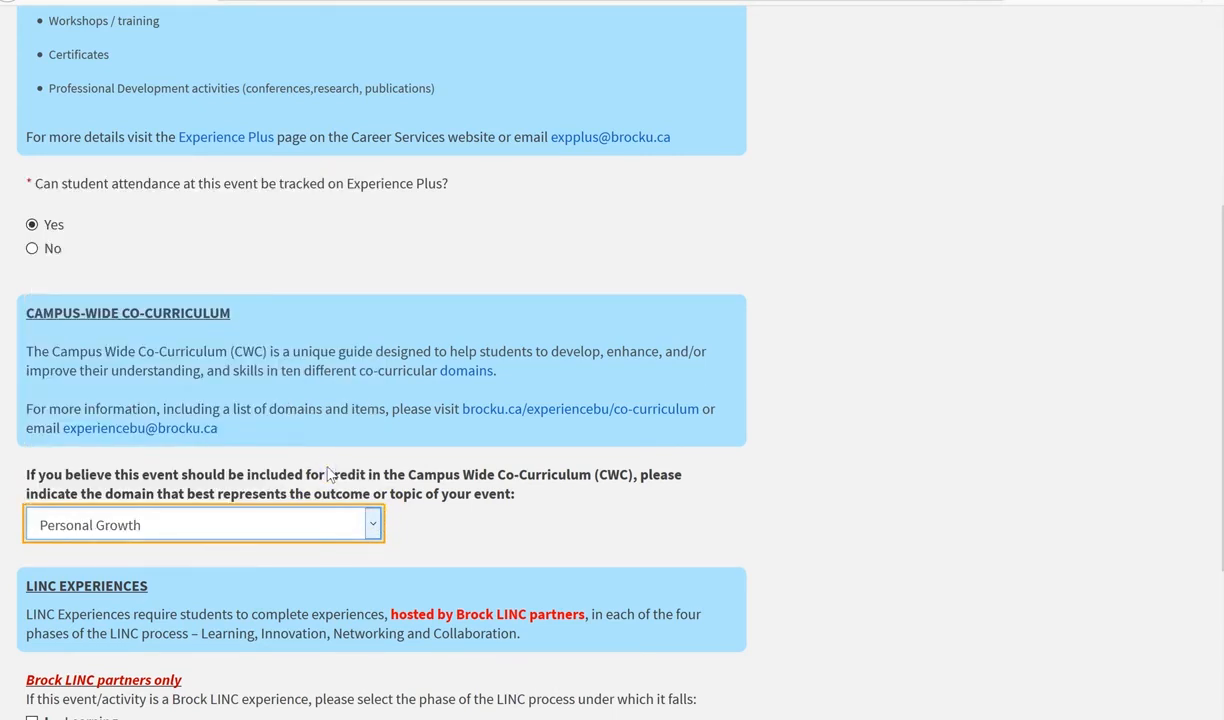
{"action": "left_click", "coordinate": [356, 512]}
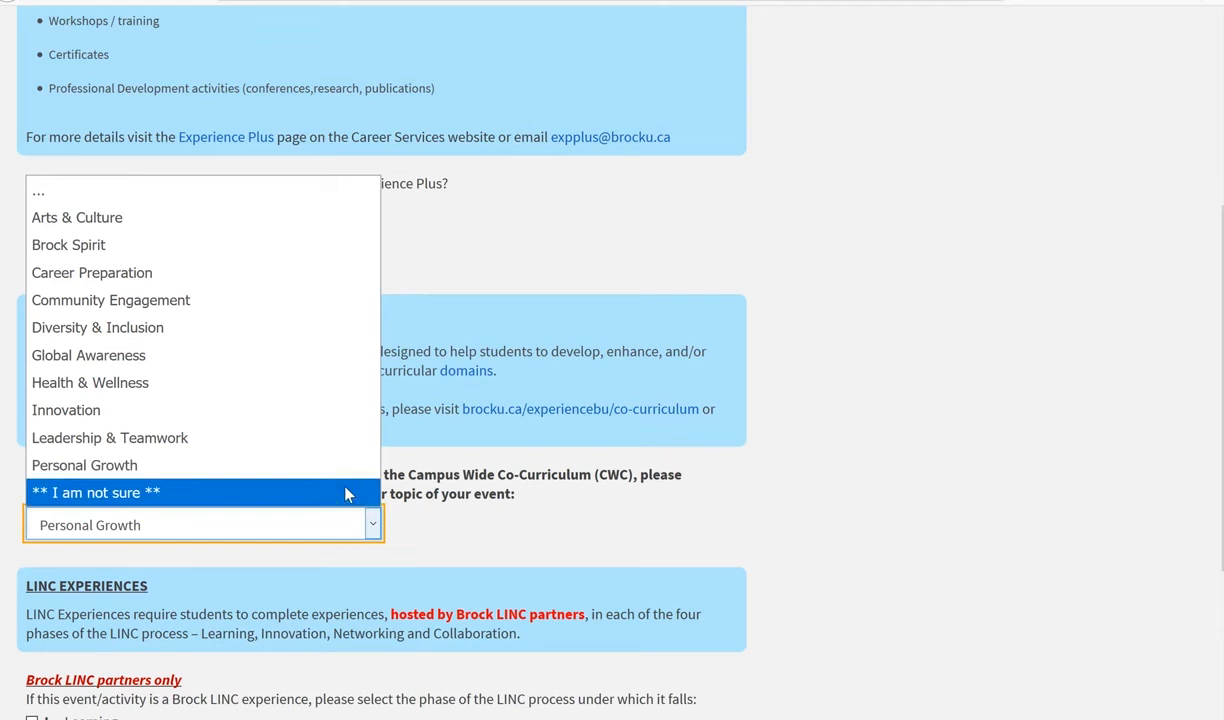
{"action": "left_click", "coordinate": [345, 493]}
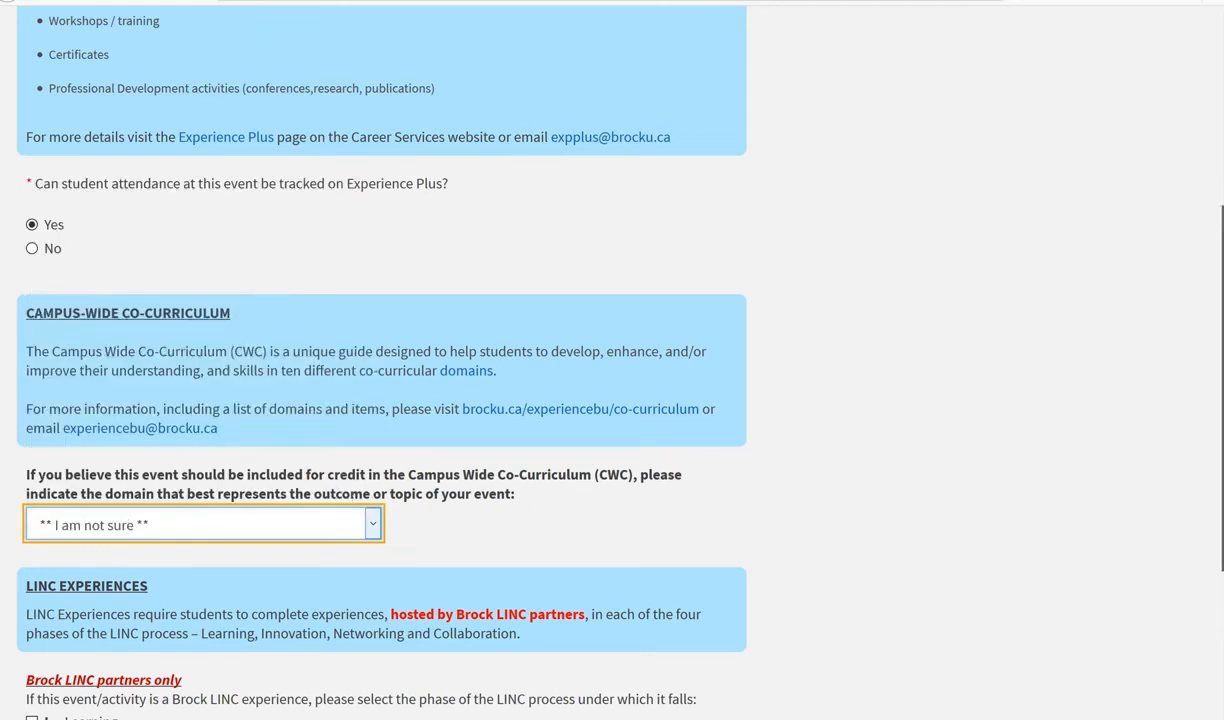
Step: Leave all LINC phases unselected, set the organization type to University Department, and continue the additional information form
{"action": "scroll", "coordinate": [612, 360], "scroll_direction": "down", "scroll_amount": 2}
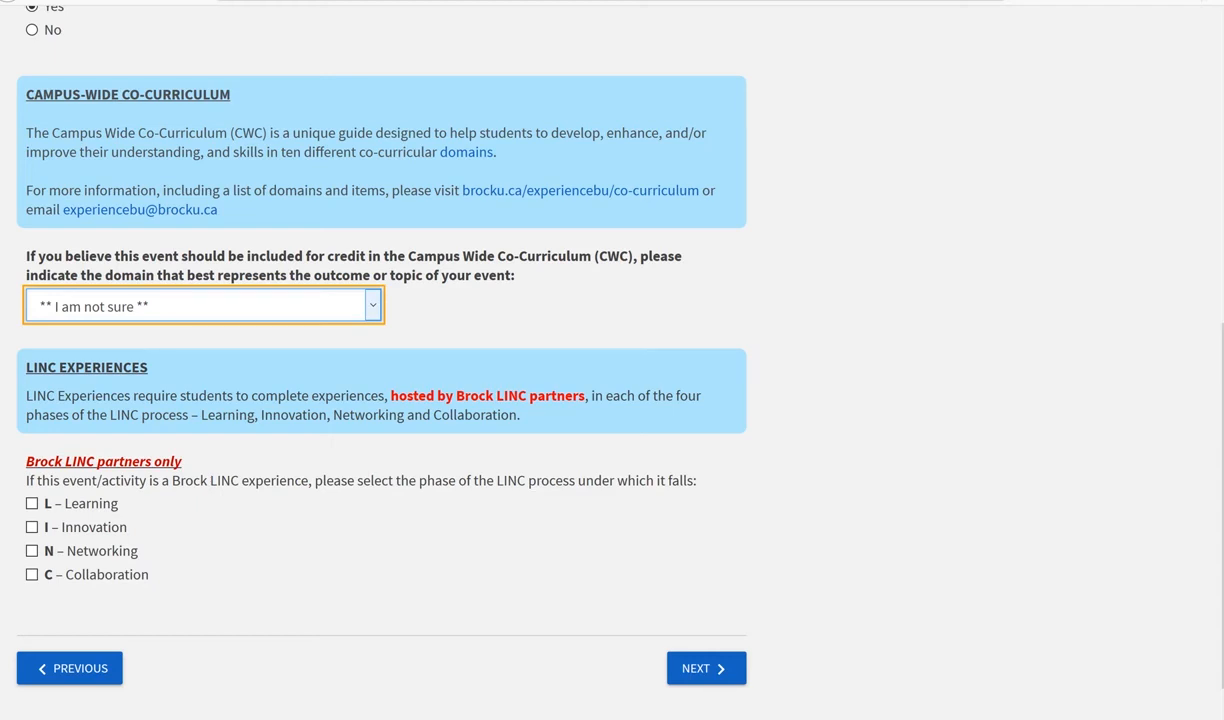
{"action": "left_click", "coordinate": [714, 671]}
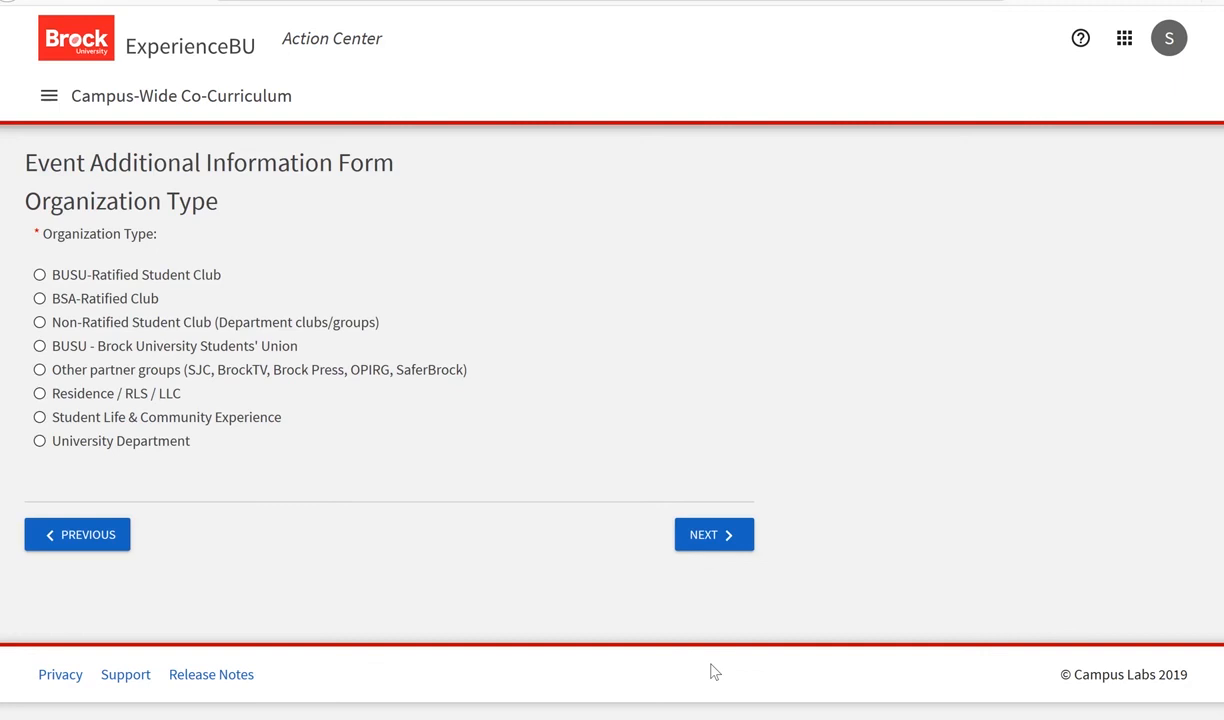
{"action": "left_click", "coordinate": [40, 441]}
{"action": "left_click", "coordinate": [697, 538]}
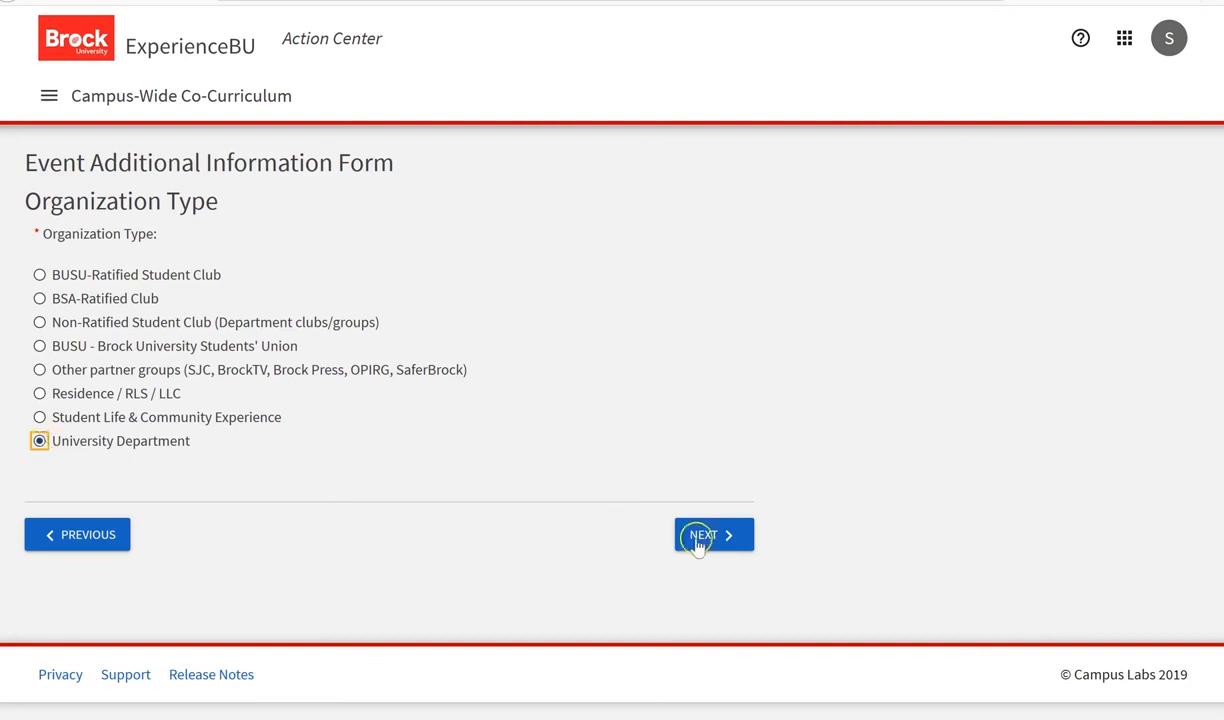